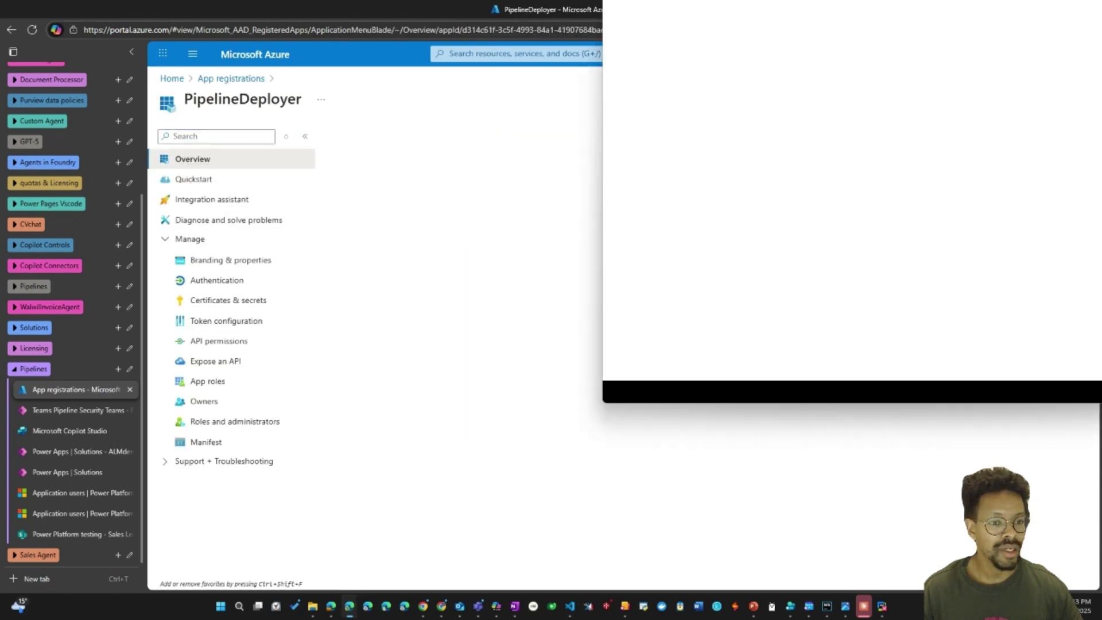
- Close the app registration page and open the application users list of the Productionenv environment in the Power Platform admin center
key(ctrl+w)
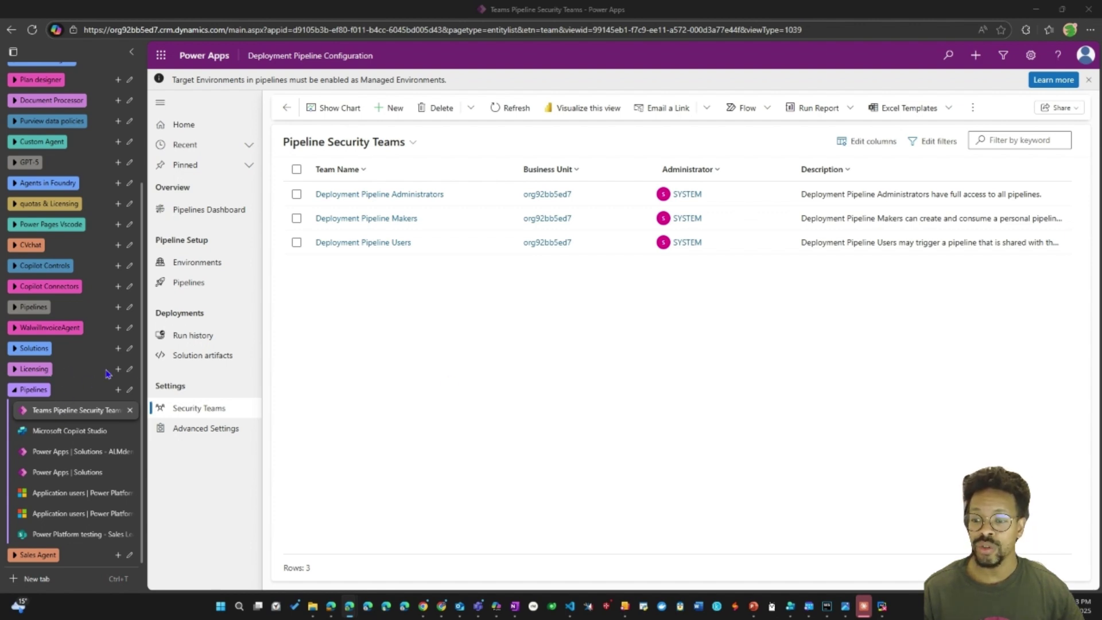
mouse_move(77, 457)
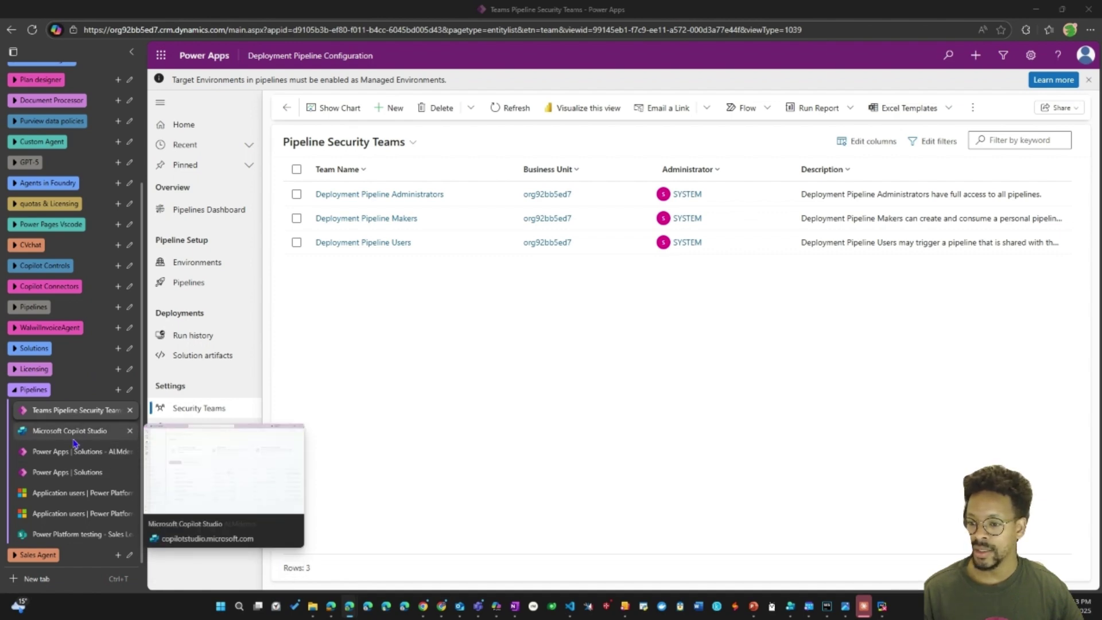
click(77, 496)
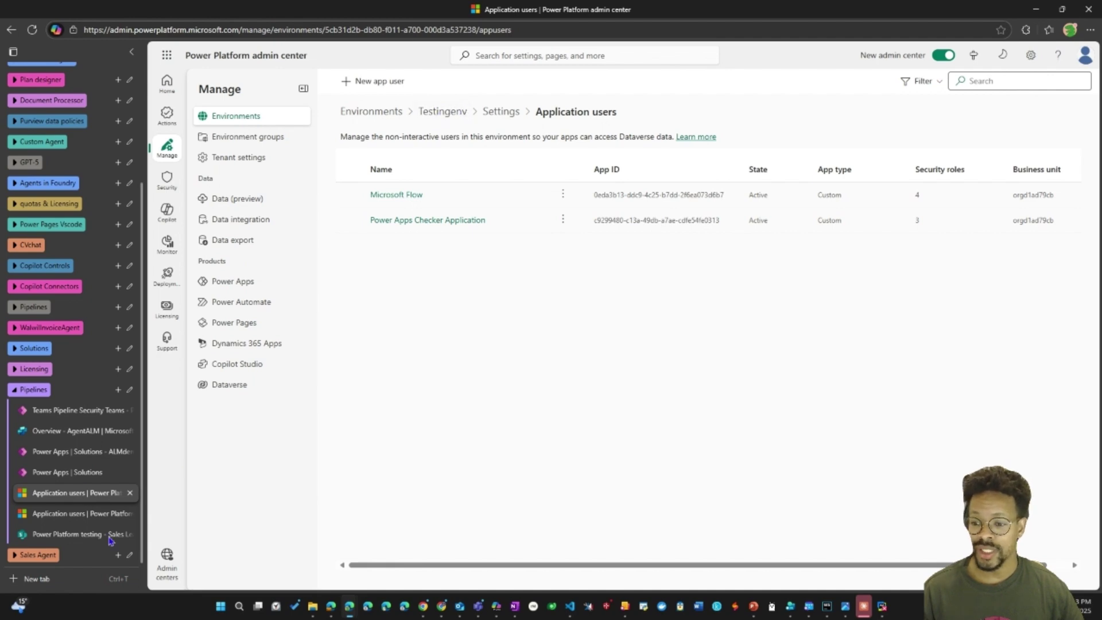
click(89, 515)
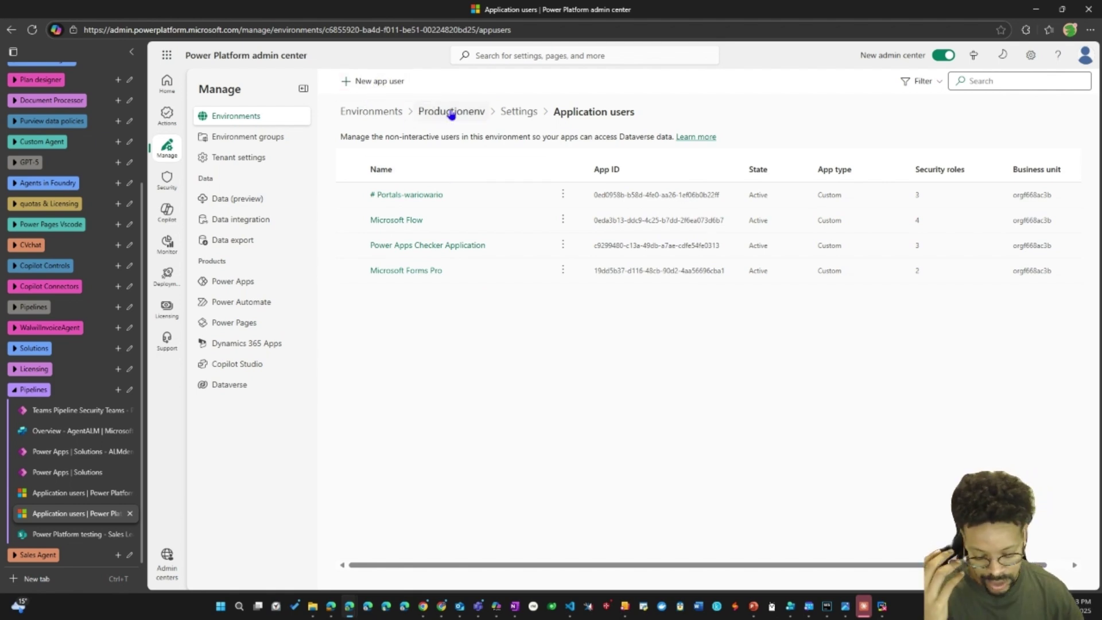
click(383, 114)
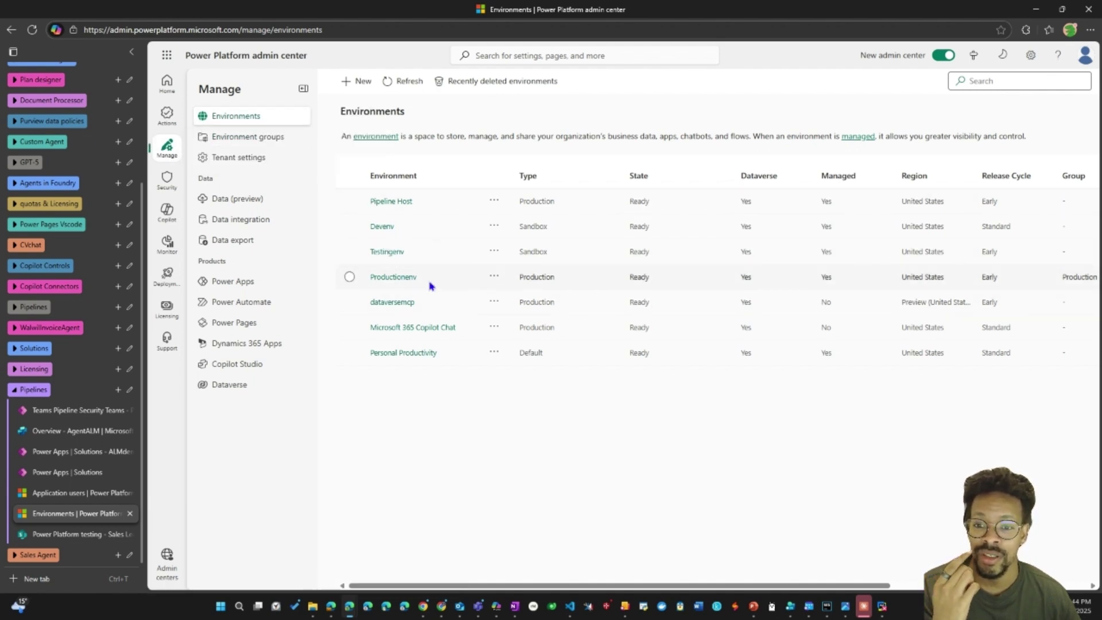
click(395, 279)
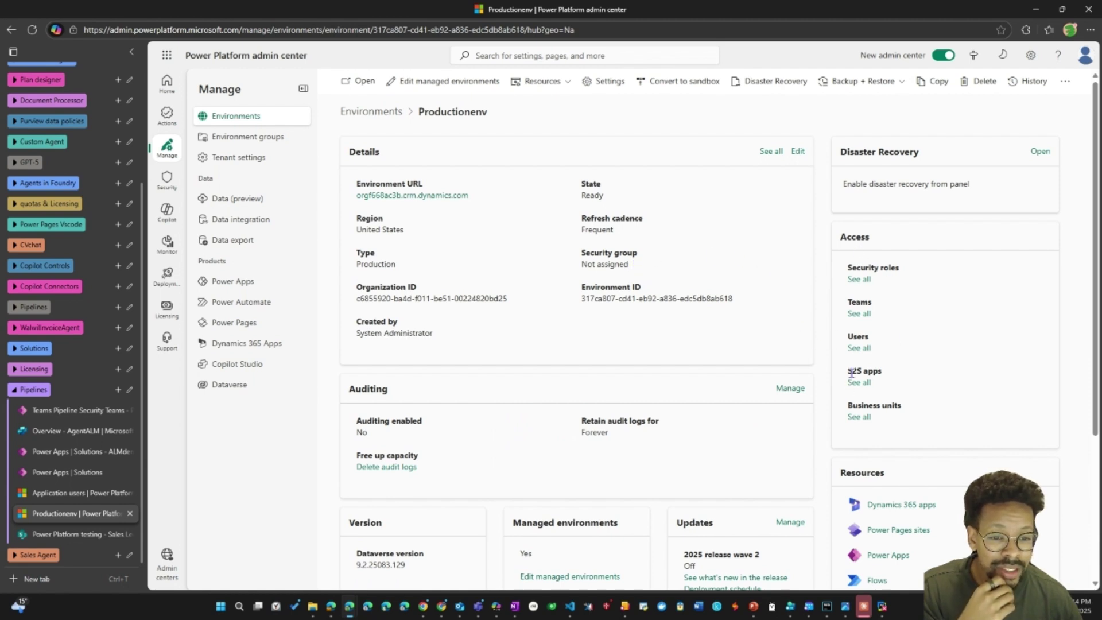
click(859, 383)
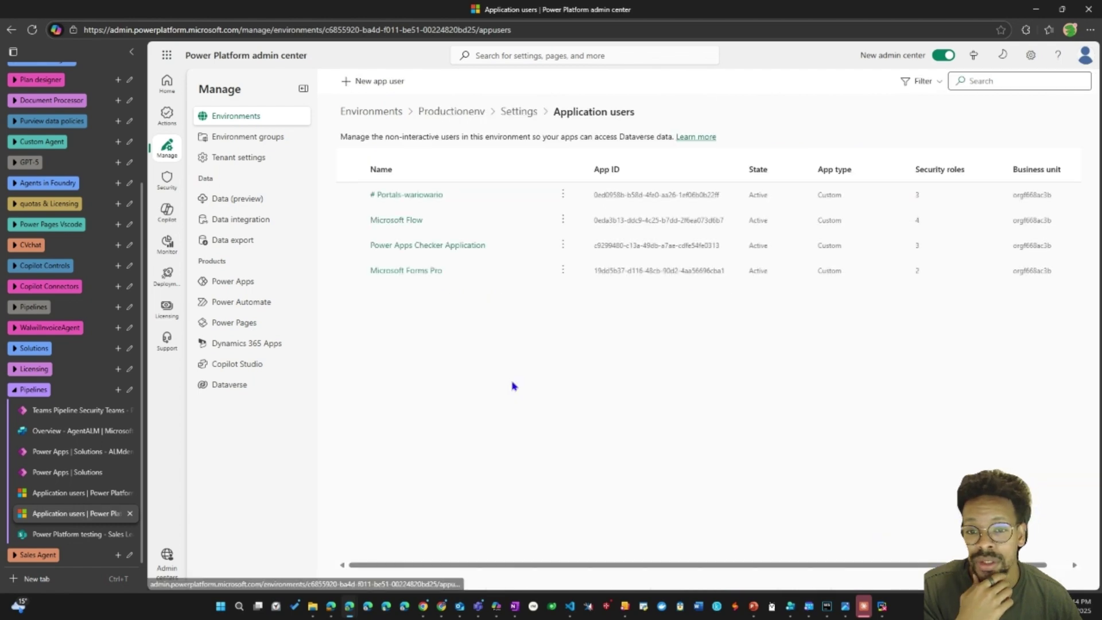
- Start a new app user in Productionenv with the PipelineDeployer app and the business unit orgf668ac3b
click(361, 83)
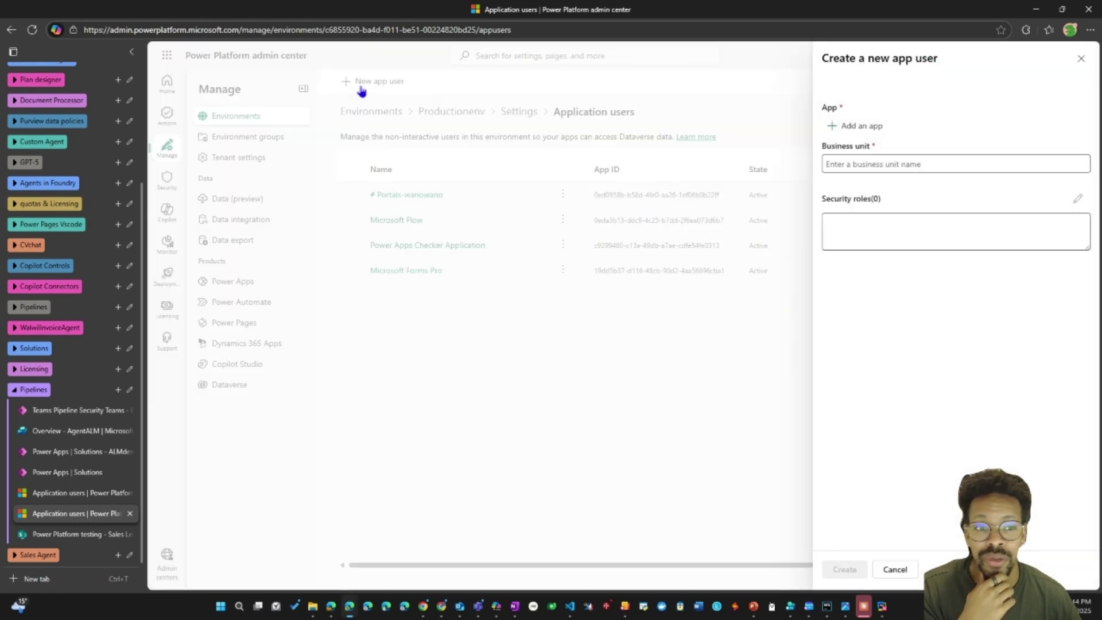
click(853, 126)
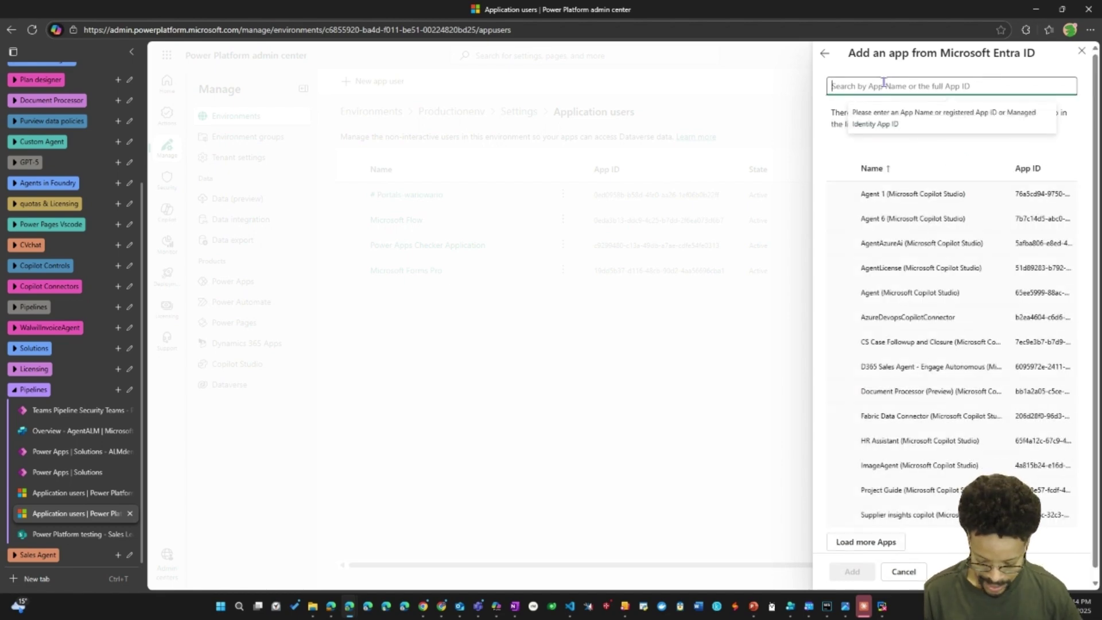
text(pip)
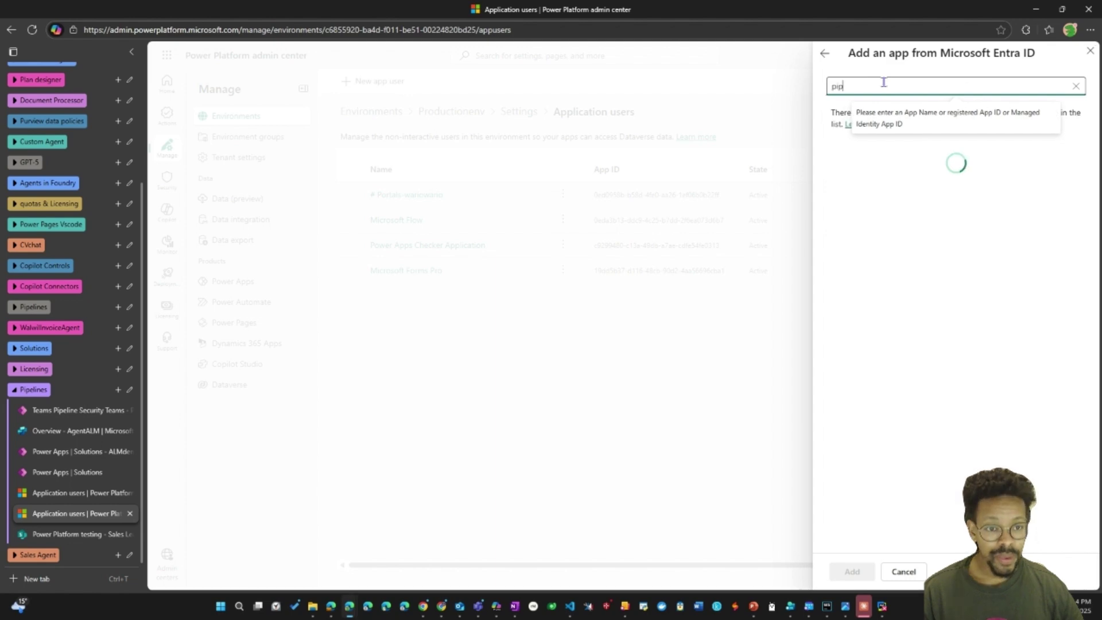
click(878, 198)
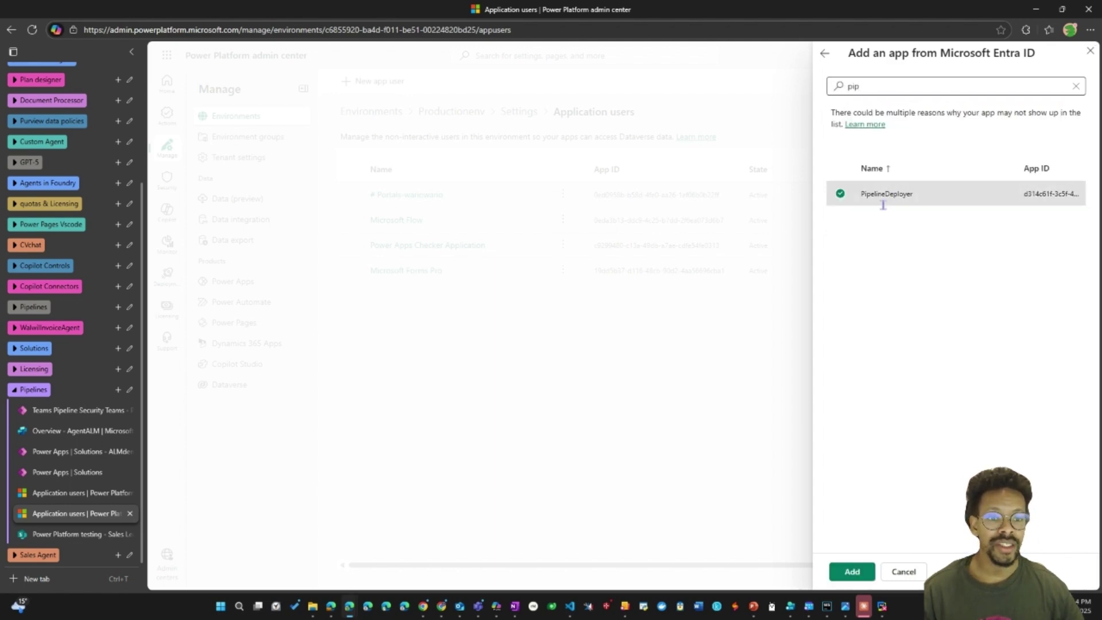
click(852, 572)
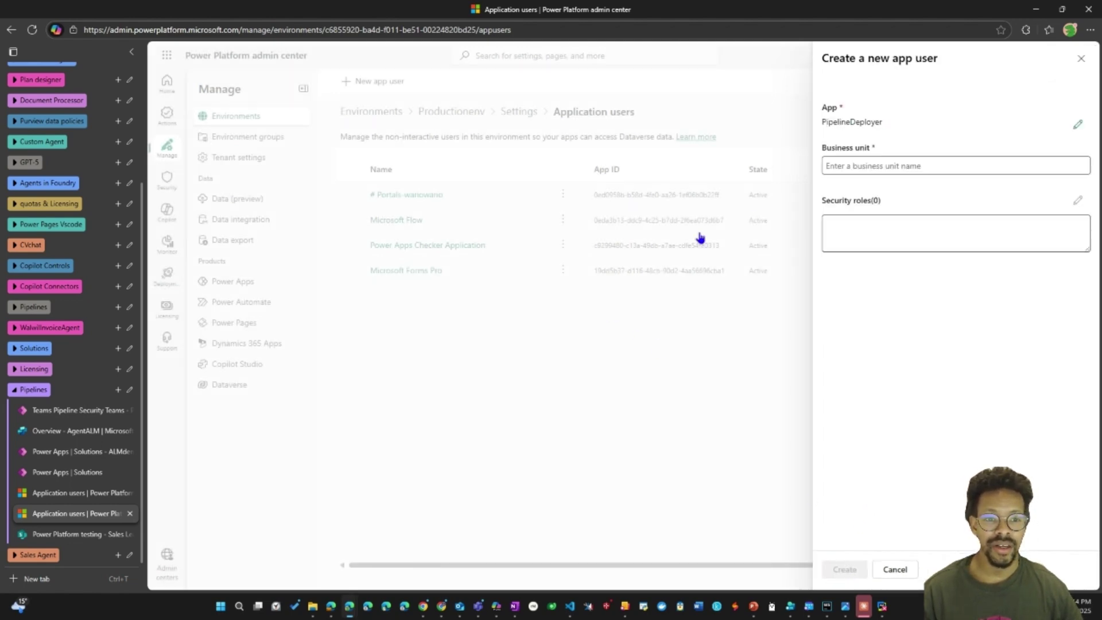
click(856, 164)
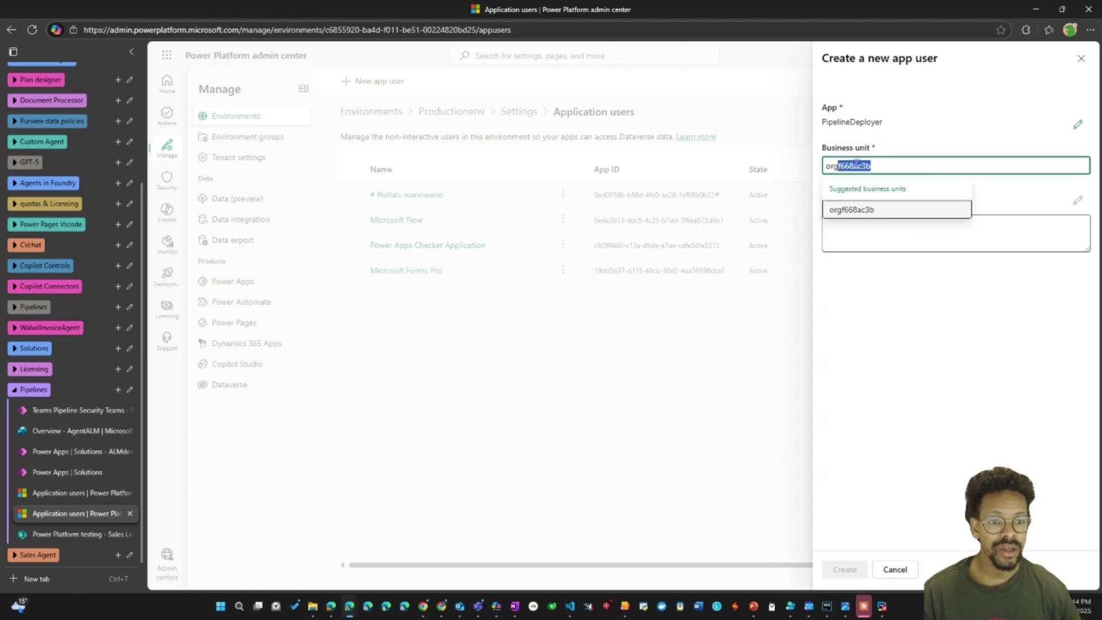
click(857, 207)
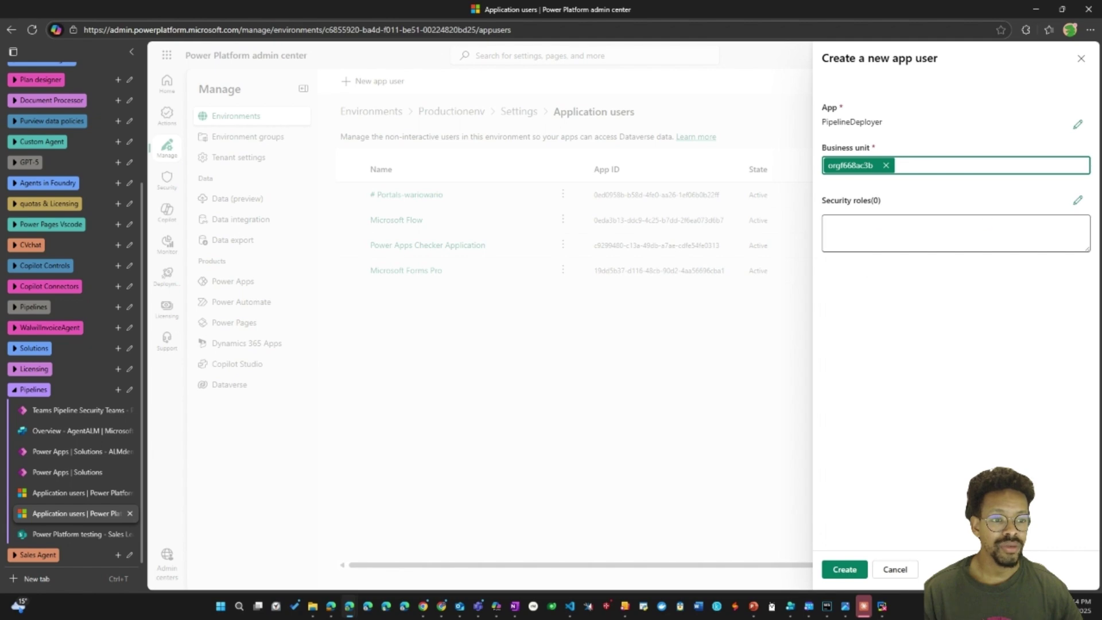
- Assign only the System Administrator security role to PipelineDeployer and create the app user
click(1077, 201)
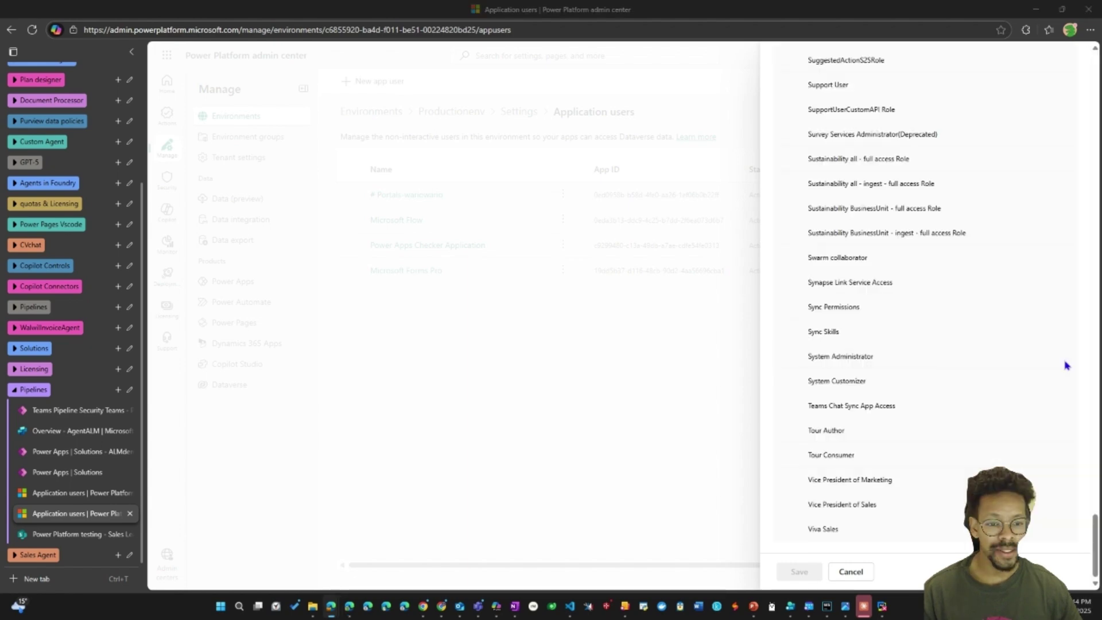
click(787, 356)
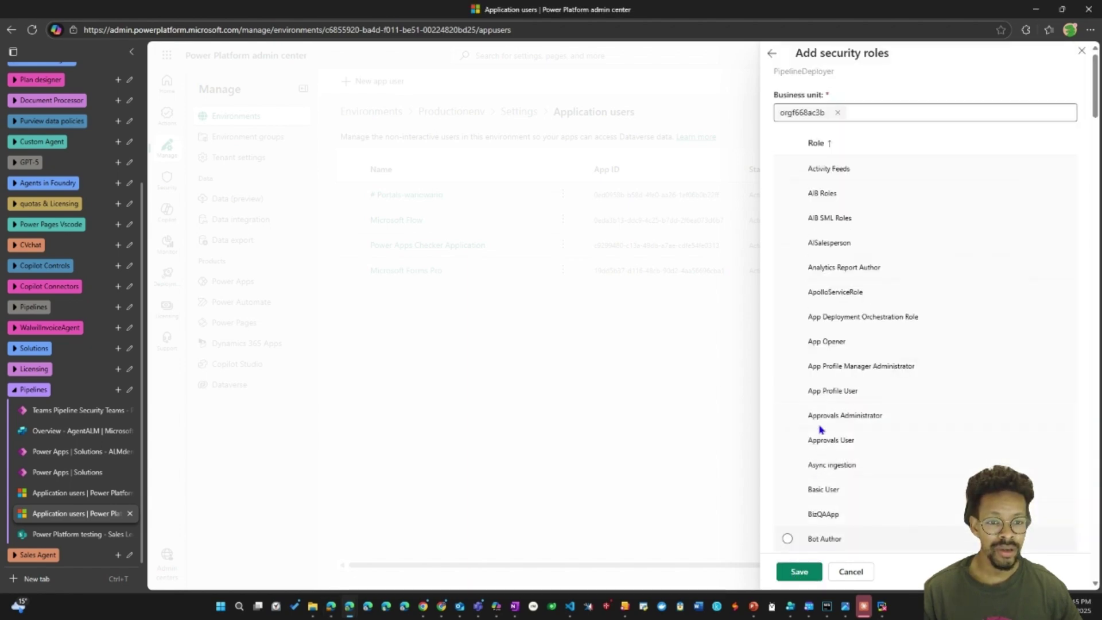
scroll(820, 431, down, 10)
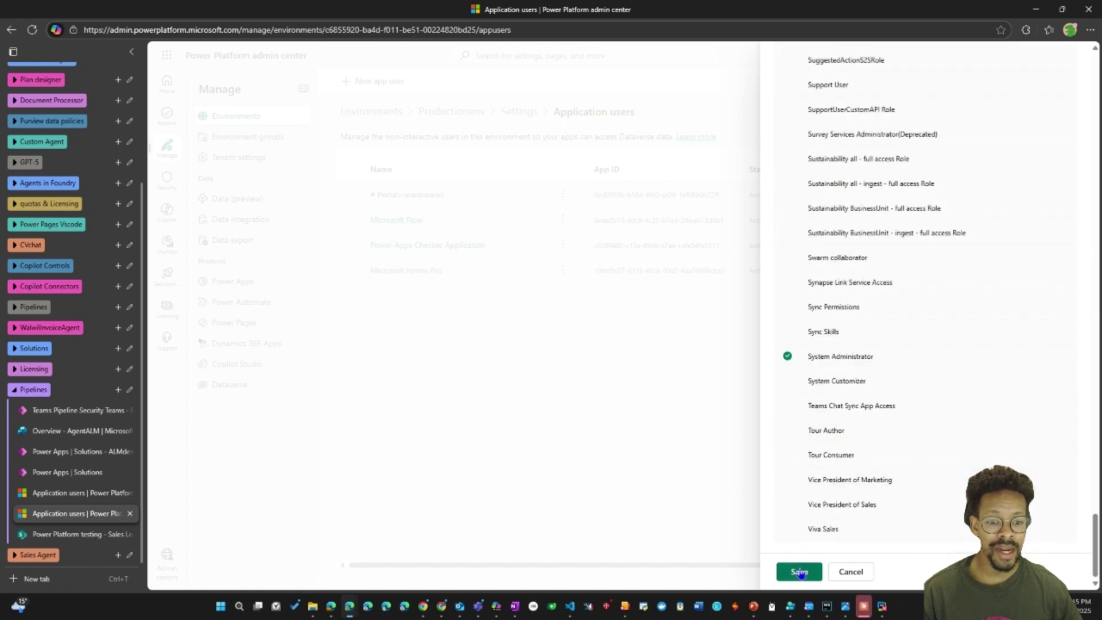
click(797, 571)
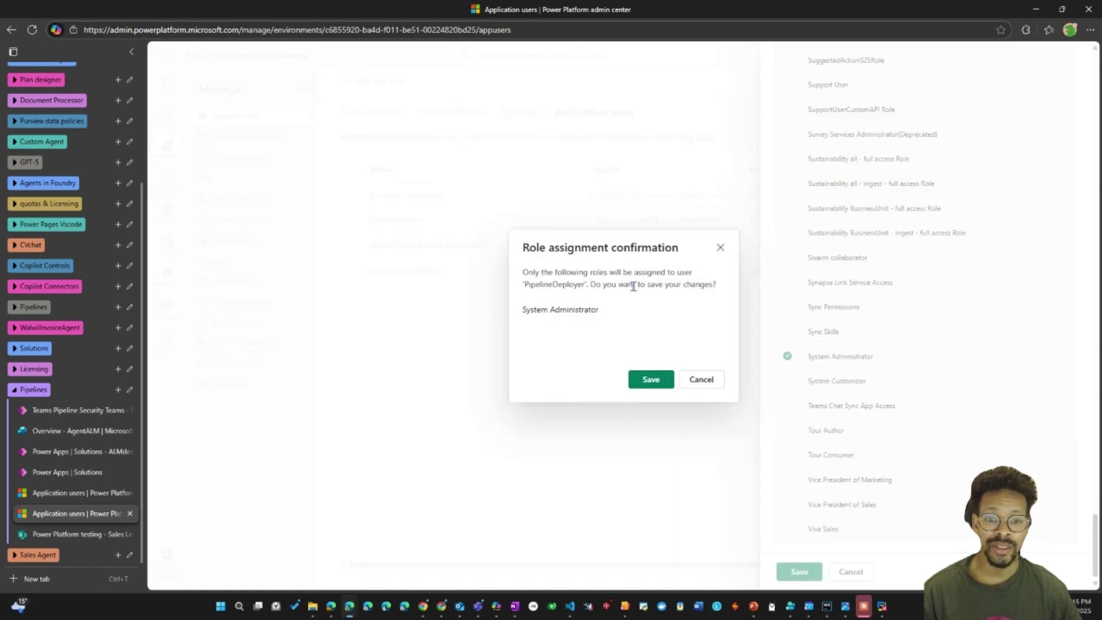
click(638, 377)
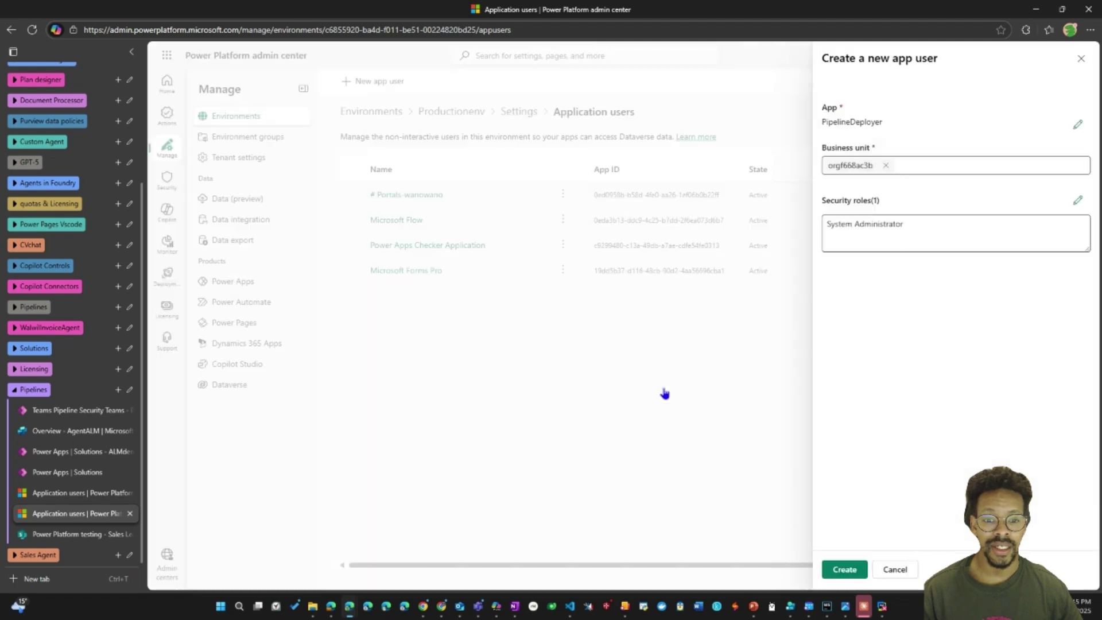
click(841, 571)
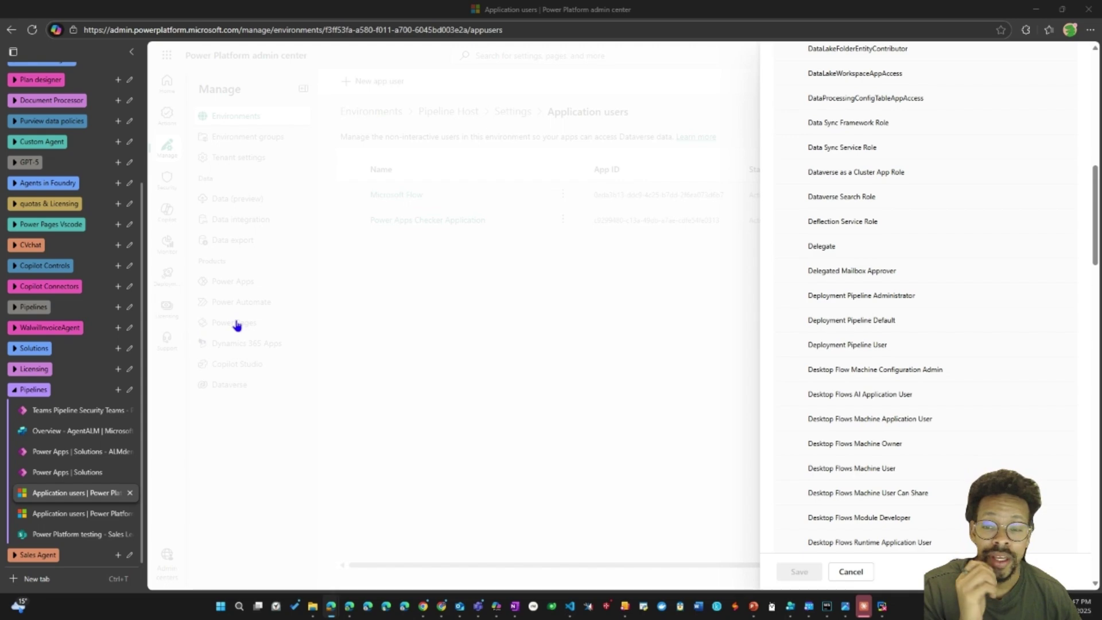
- Assign the Deployment Pipeline Administrator role to PipelineDeployer in the Pipeline Host environment and create the app user
click(787, 295)
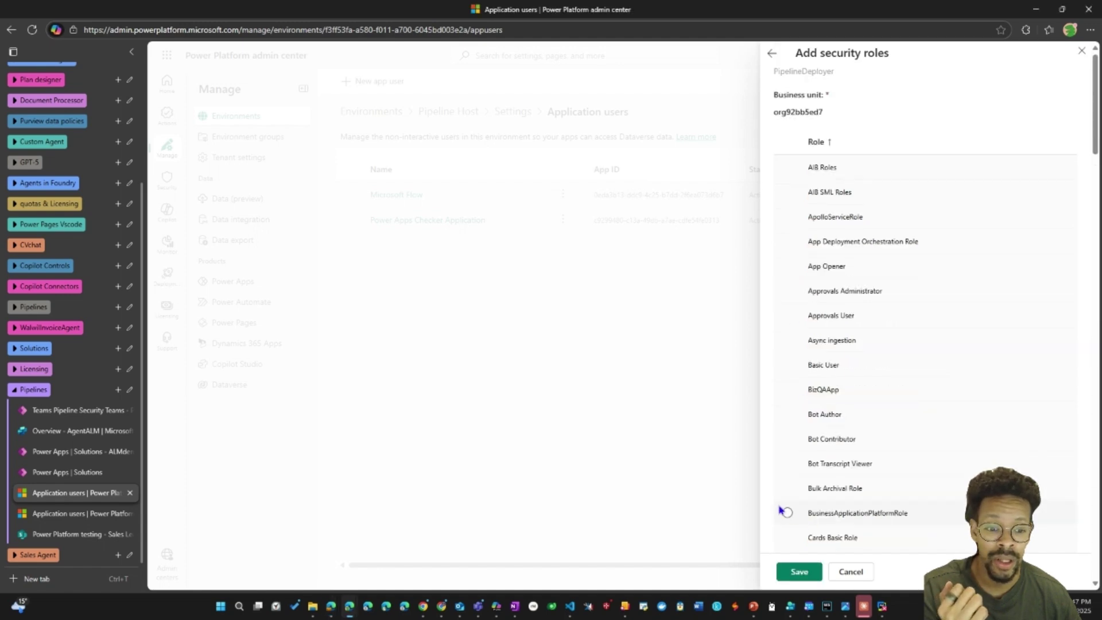
click(798, 572)
click(648, 380)
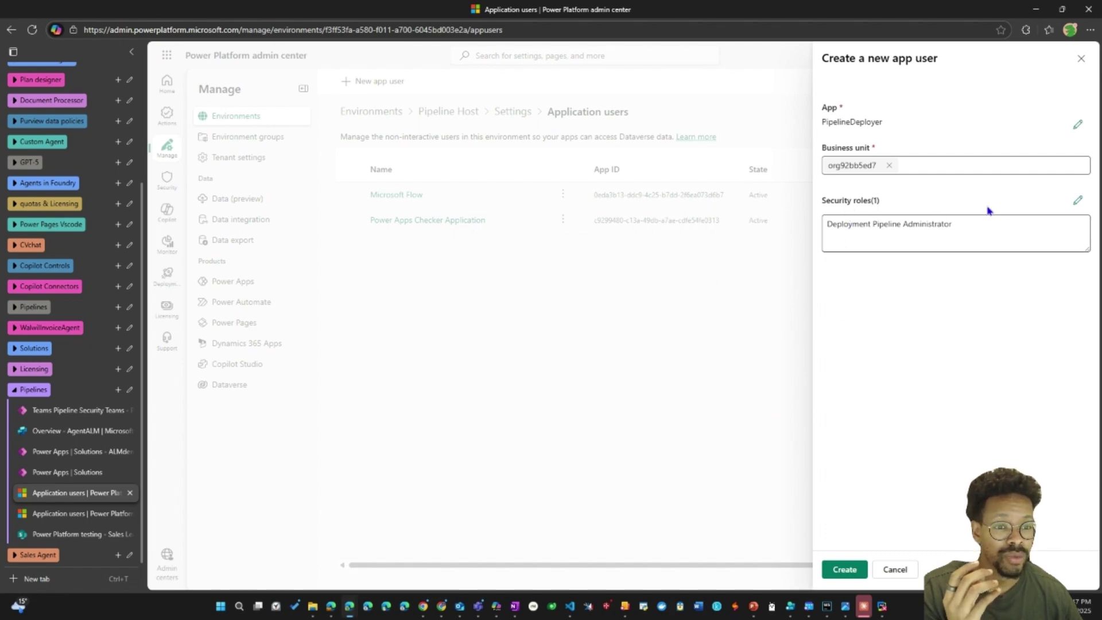
click(842, 569)
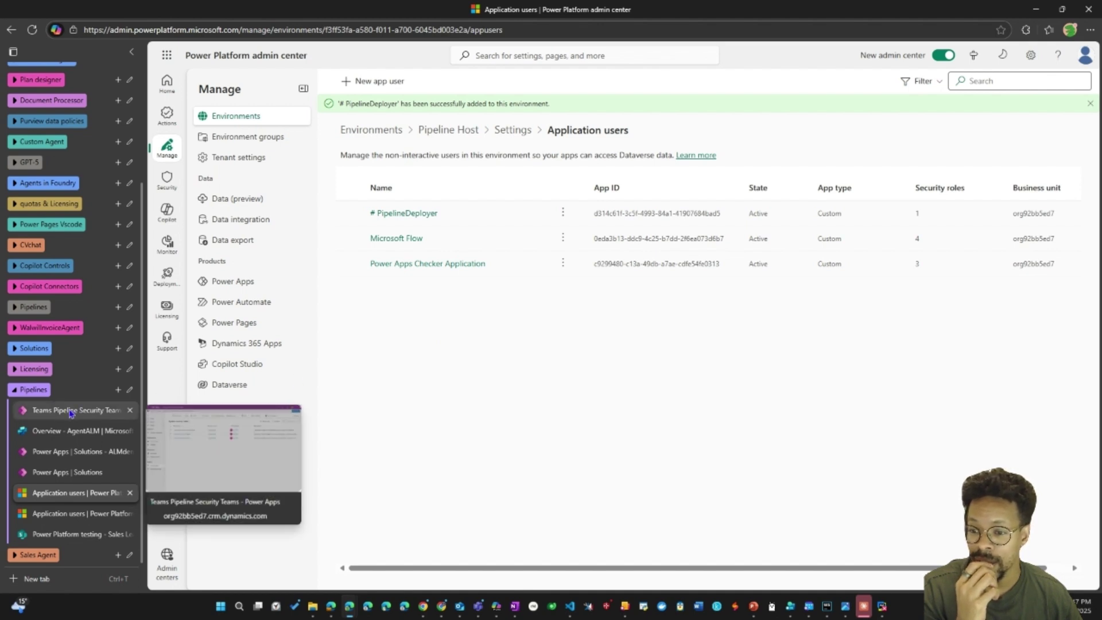
- Switch to Deployment Pipeline Configuration and open the Test Deployment stage of the Copilot Studio Standard Pipeline
click(71, 411)
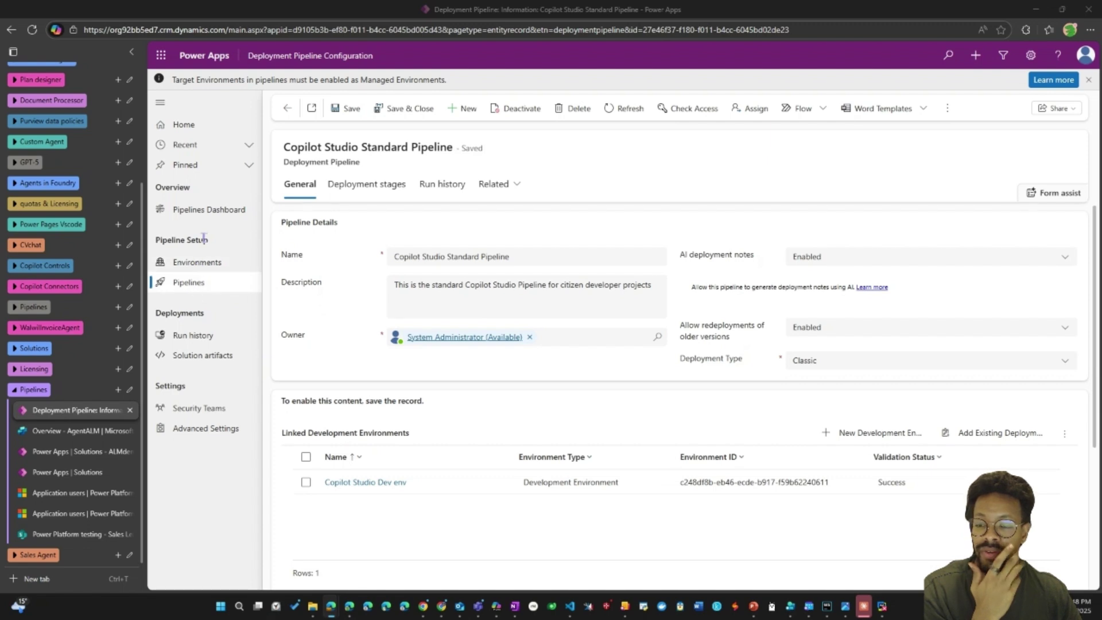
click(202, 287)
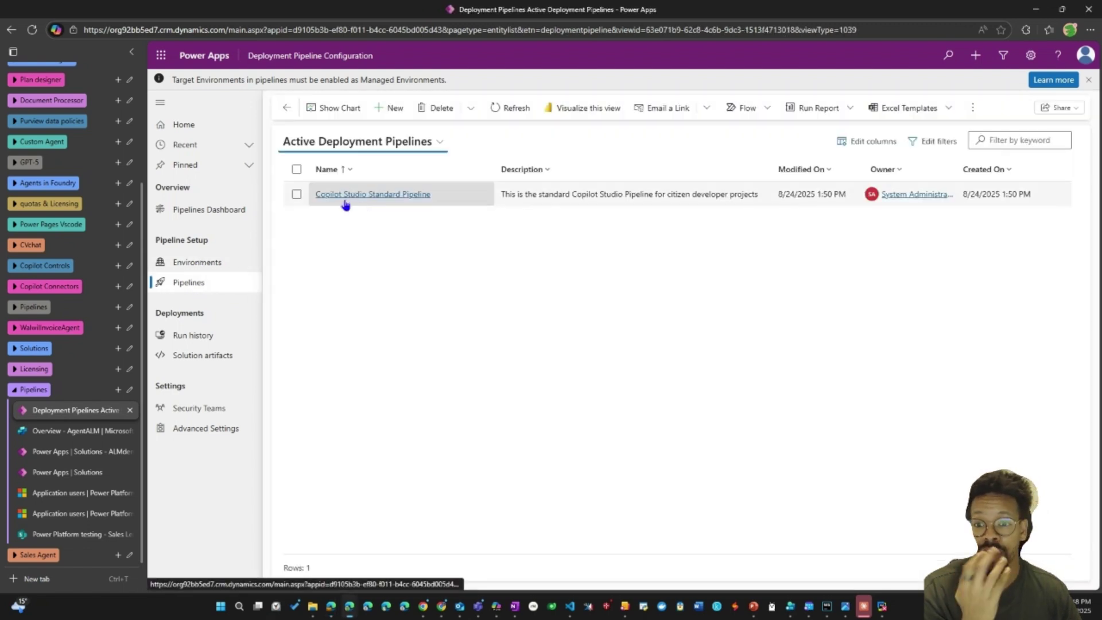
click(357, 198)
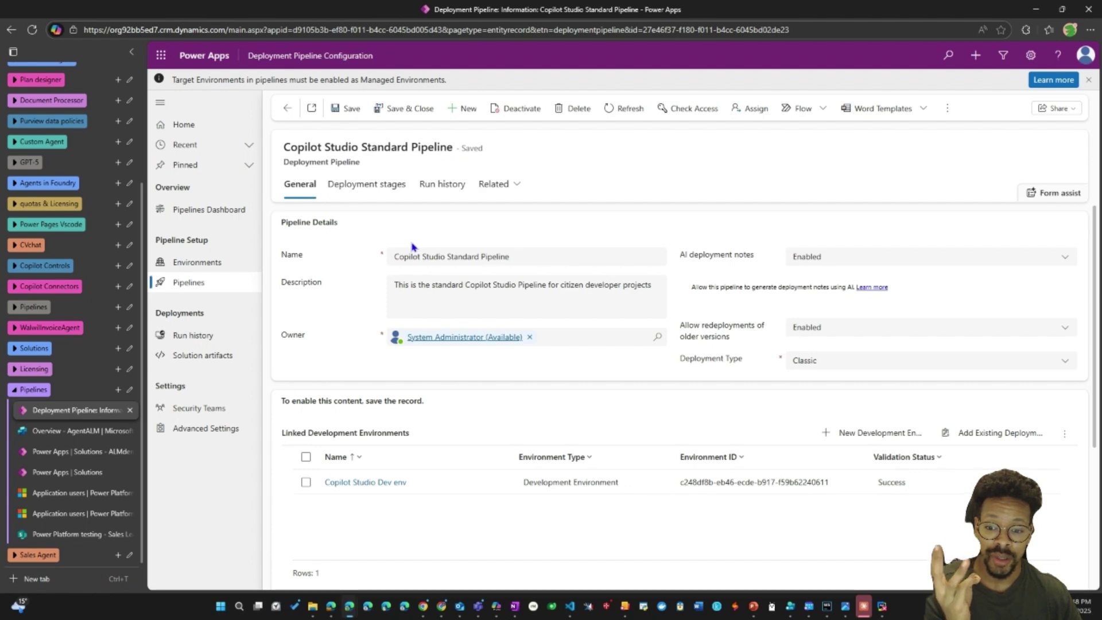
scroll(447, 369, down, 4)
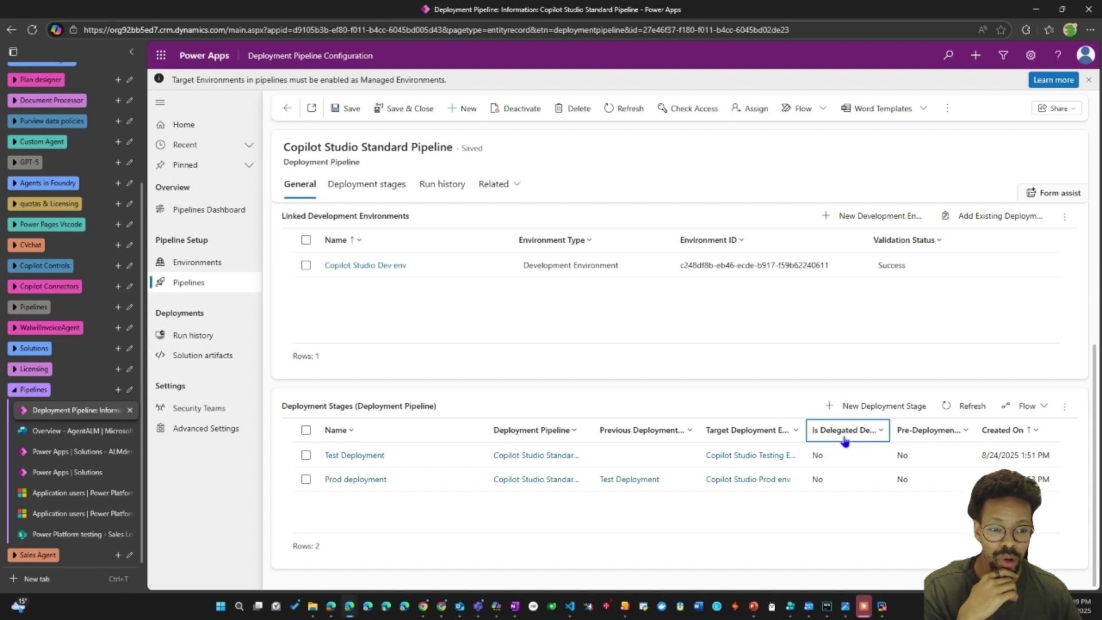
click(353, 457)
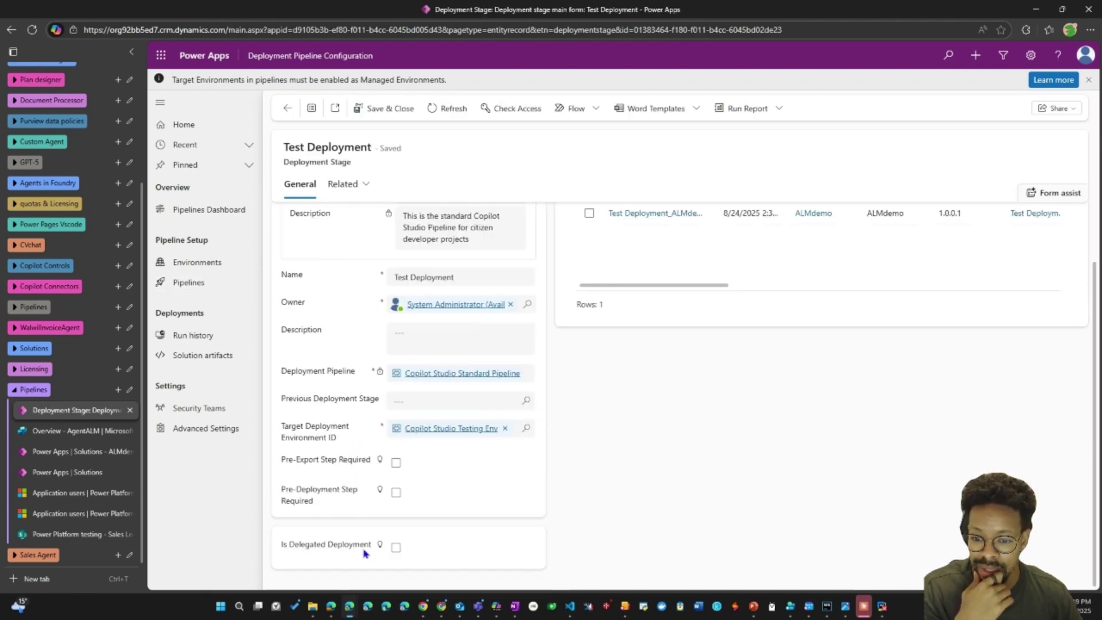
- Enable delegated deployment for the Test Deployment stage with Service Principal as the delegated deployment type
click(395, 547)
scroll(379, 396, down, 1)
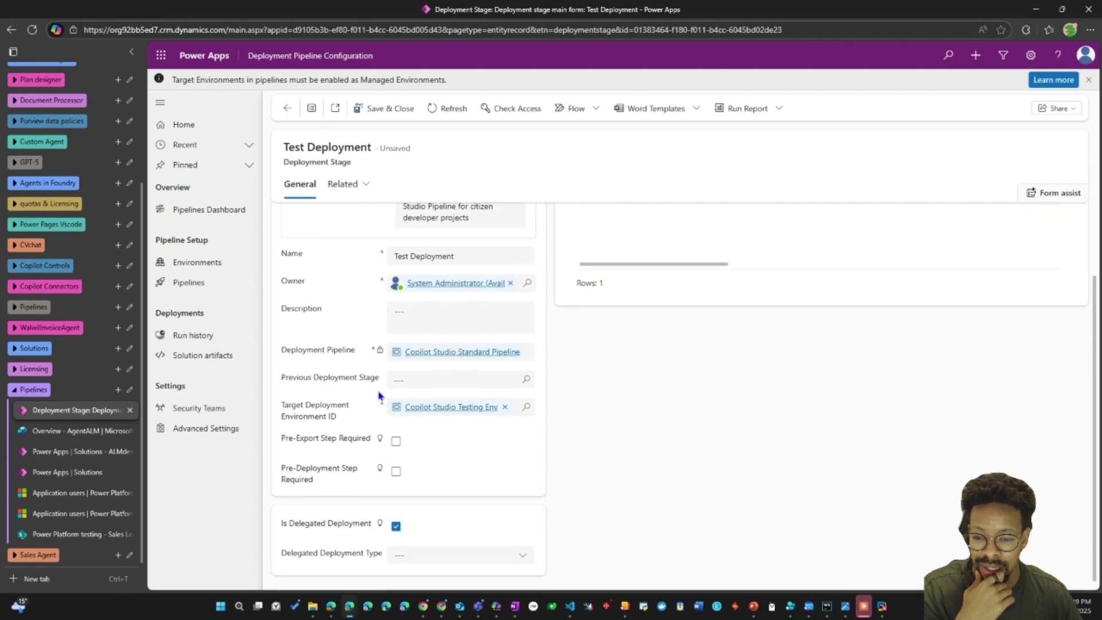
click(414, 548)
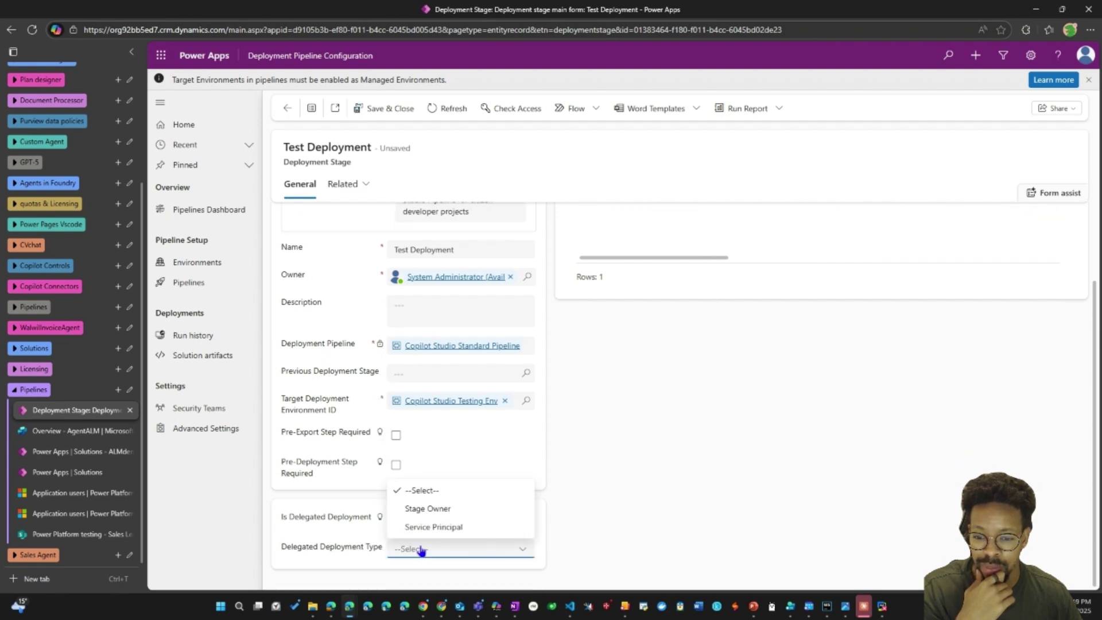
click(453, 527)
scroll(370, 496, down, 1)
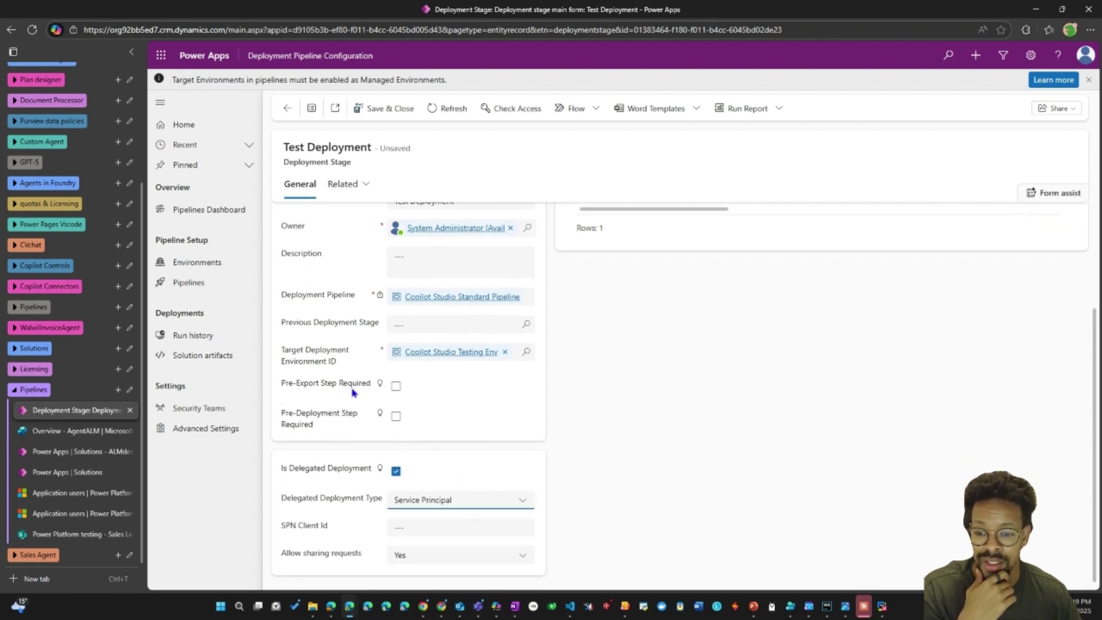
- Paste the PipelineDeployer app's client ID as the stage's SPN Client Id and review the stage's settings
click(410, 522)
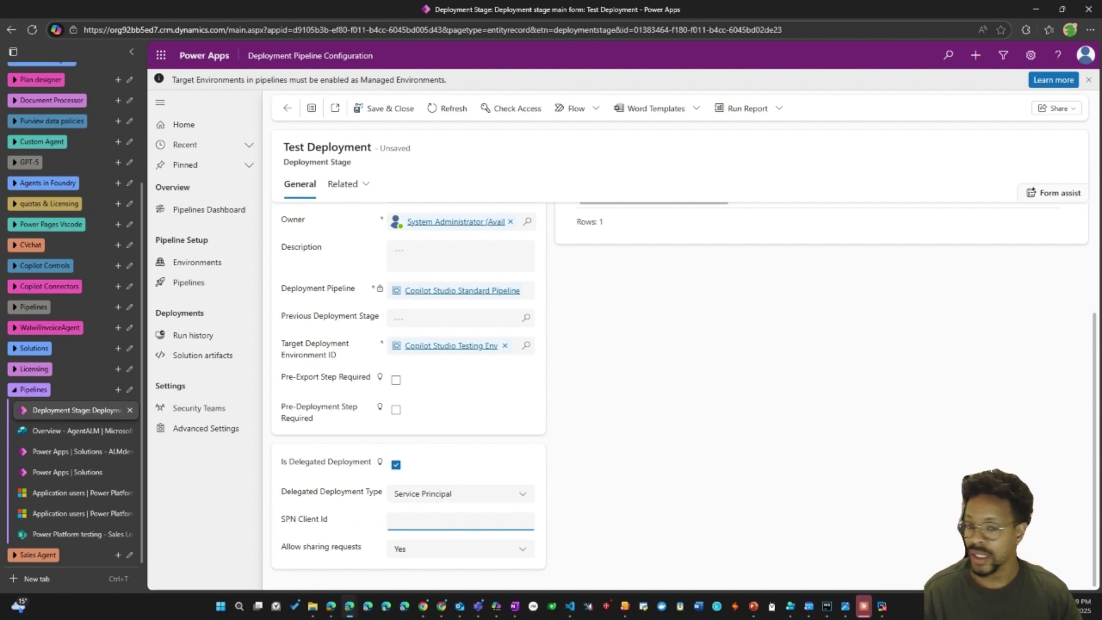
key(ctrl+v)
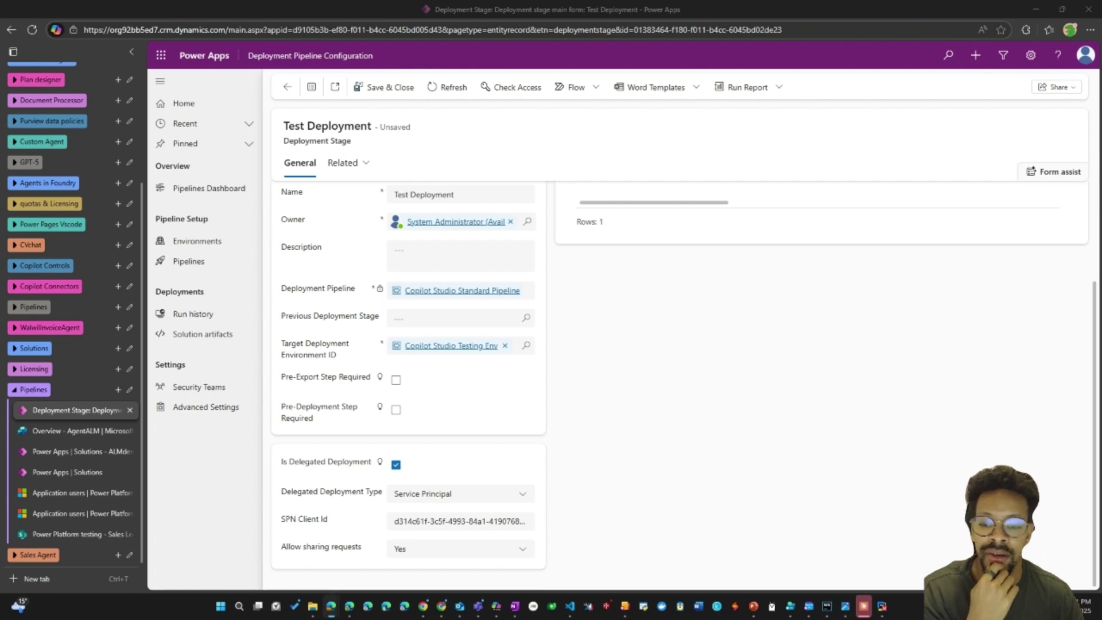
scroll(507, 414, up, 2)
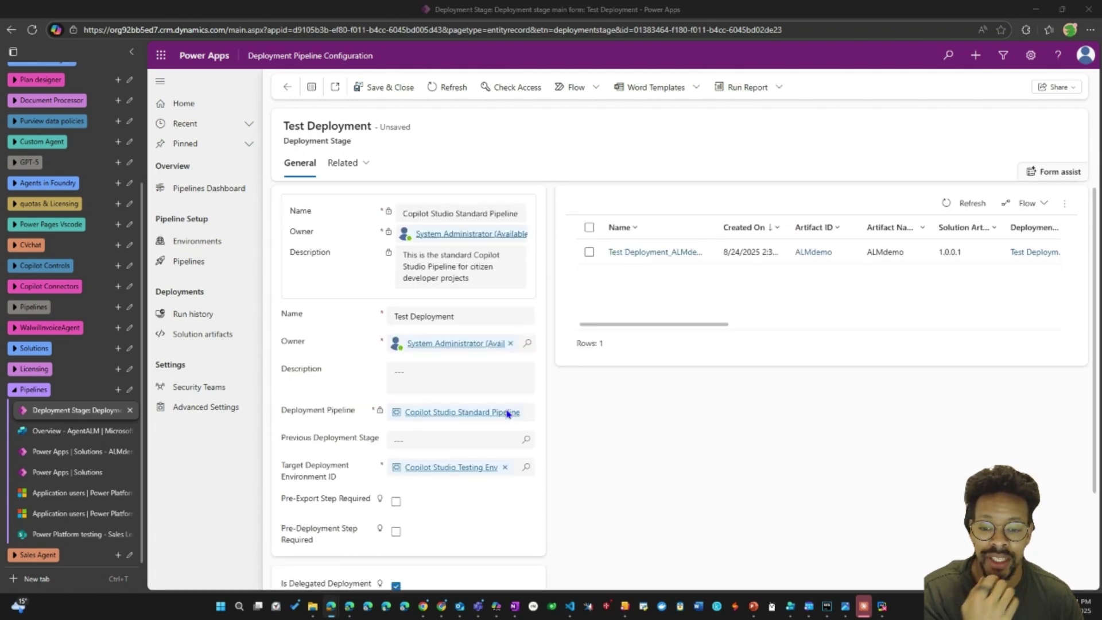
scroll(508, 413, down, 2)
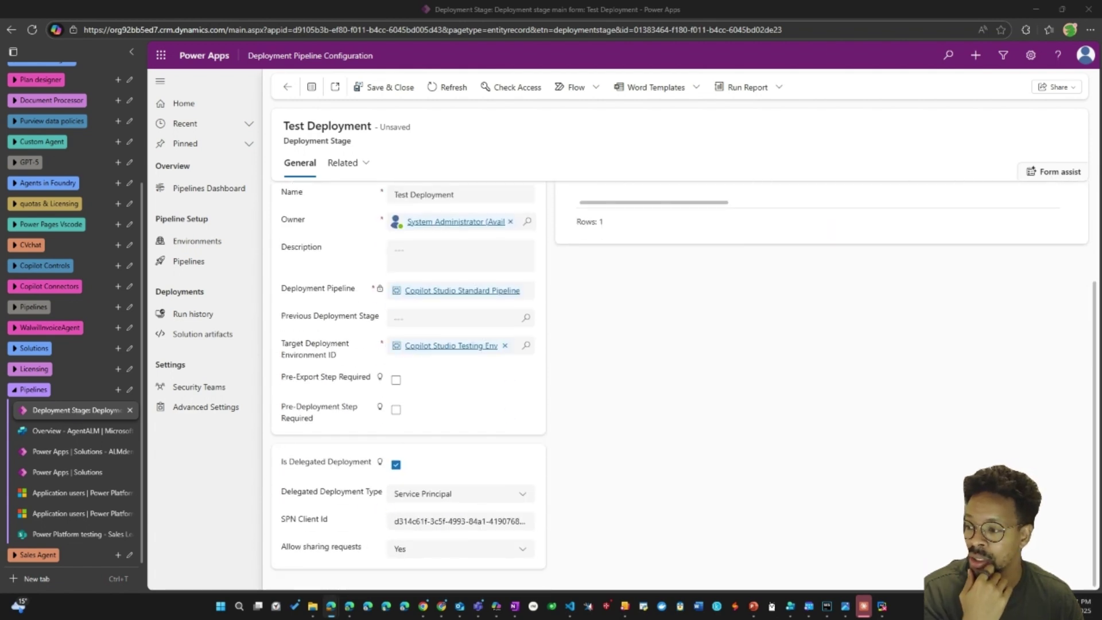
- Try to save the Test Deployment stage, read the reason given for the error, and dismiss it
click(382, 86)
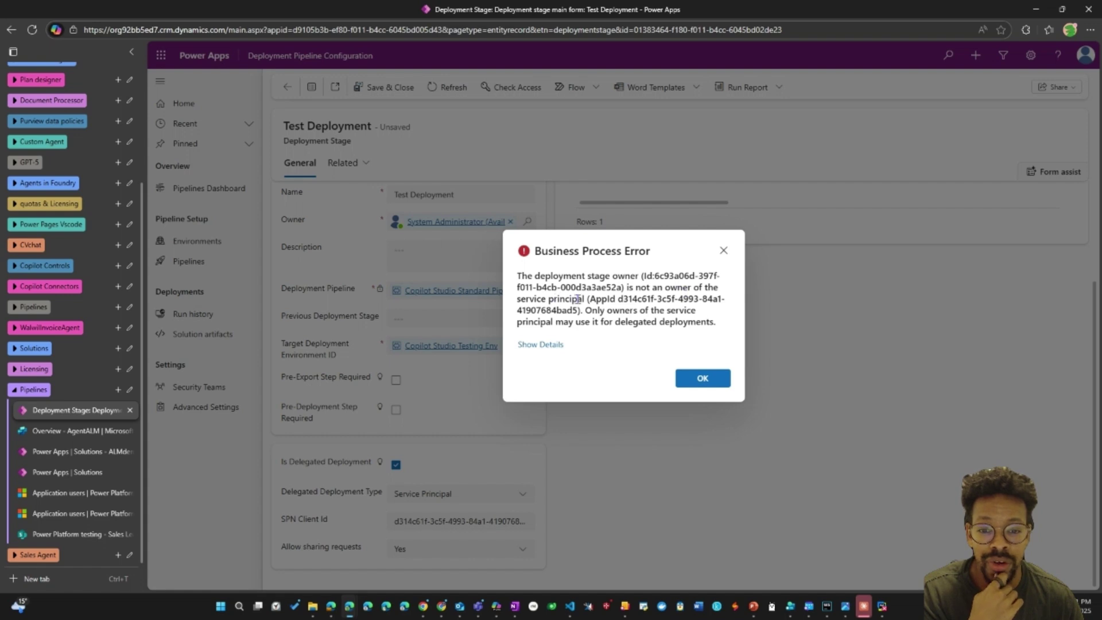
drag(589, 310, 715, 323)
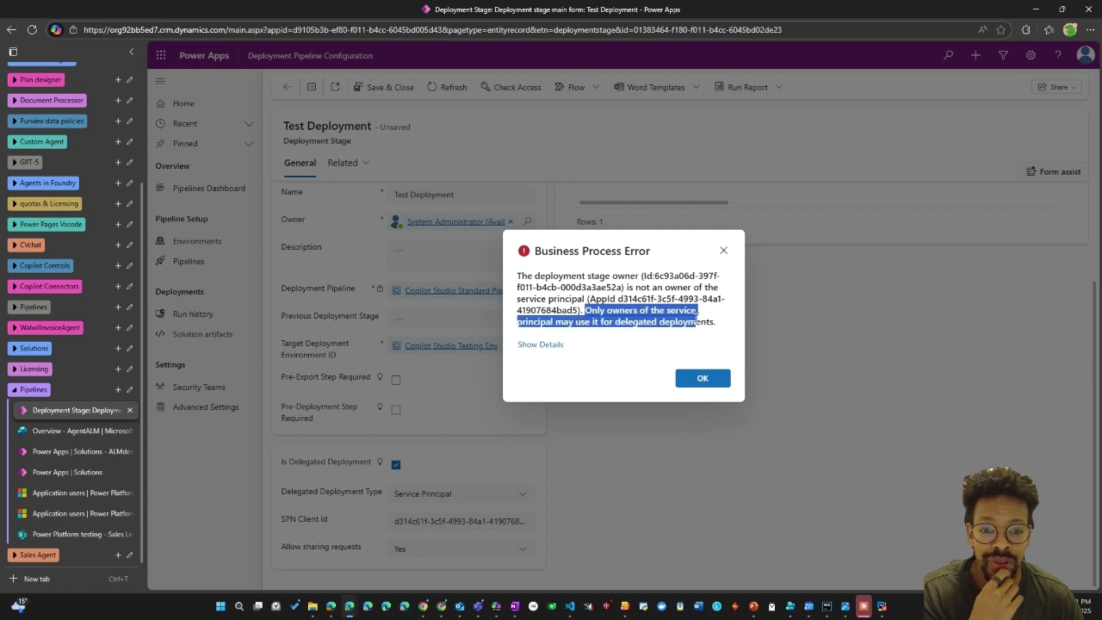
click(687, 332)
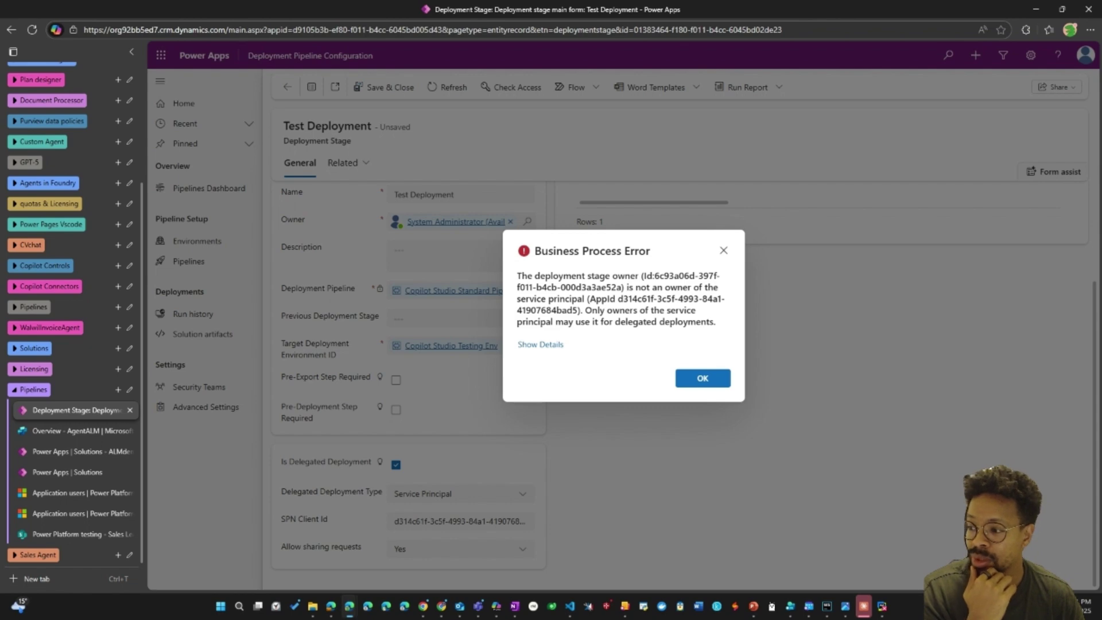
key(Return)
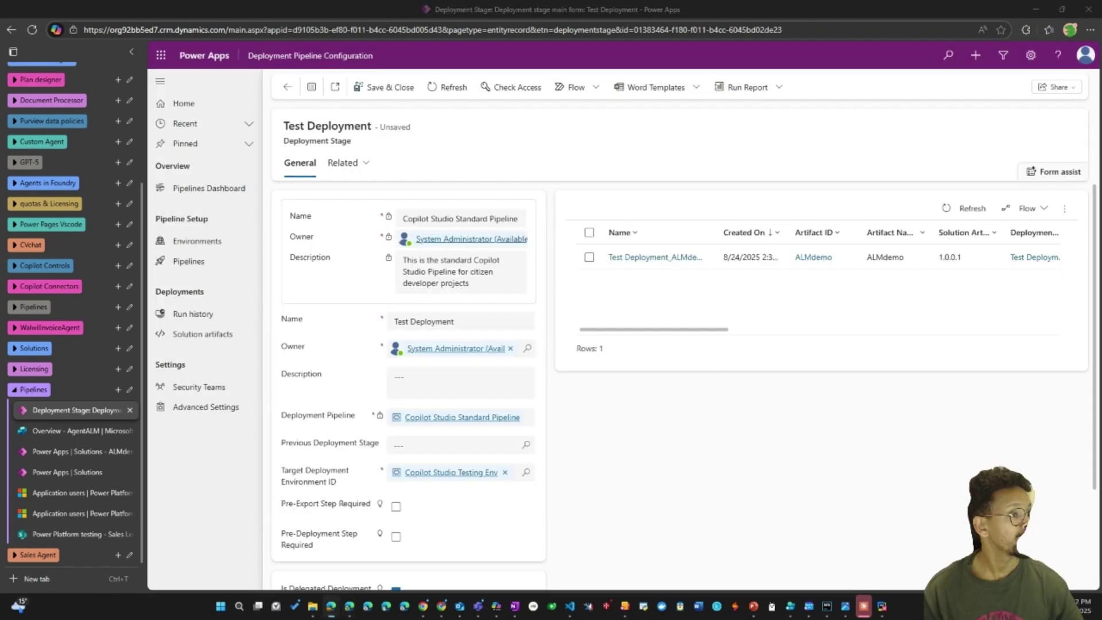
- Switch to the Azure portal and add System Administrator as an owner of the PipelineDeployer app registration
click(349, 606)
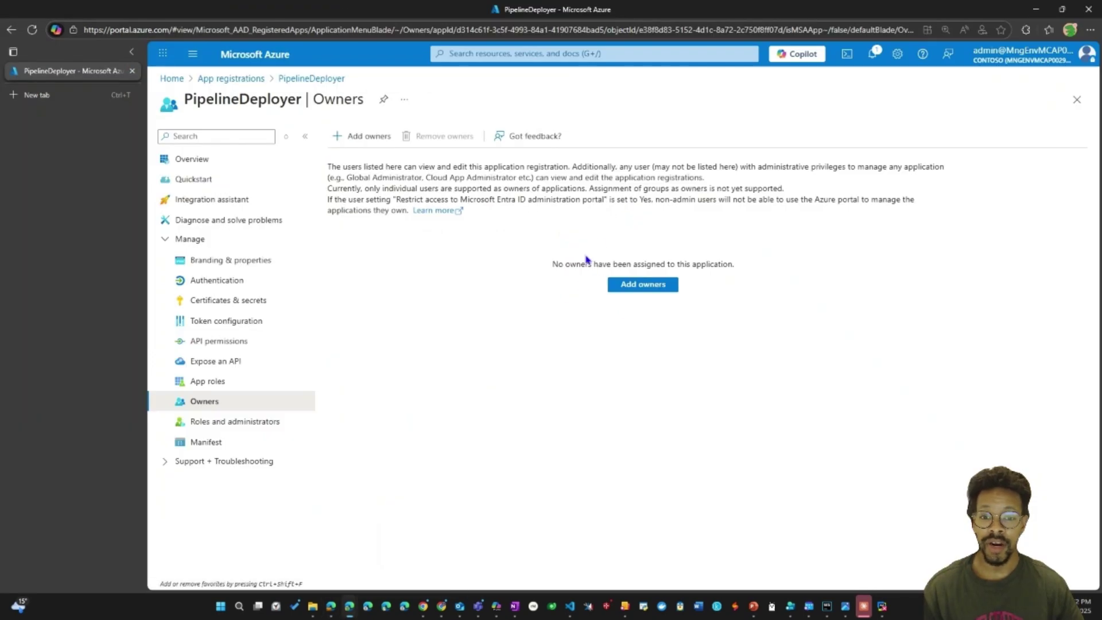
click(622, 284)
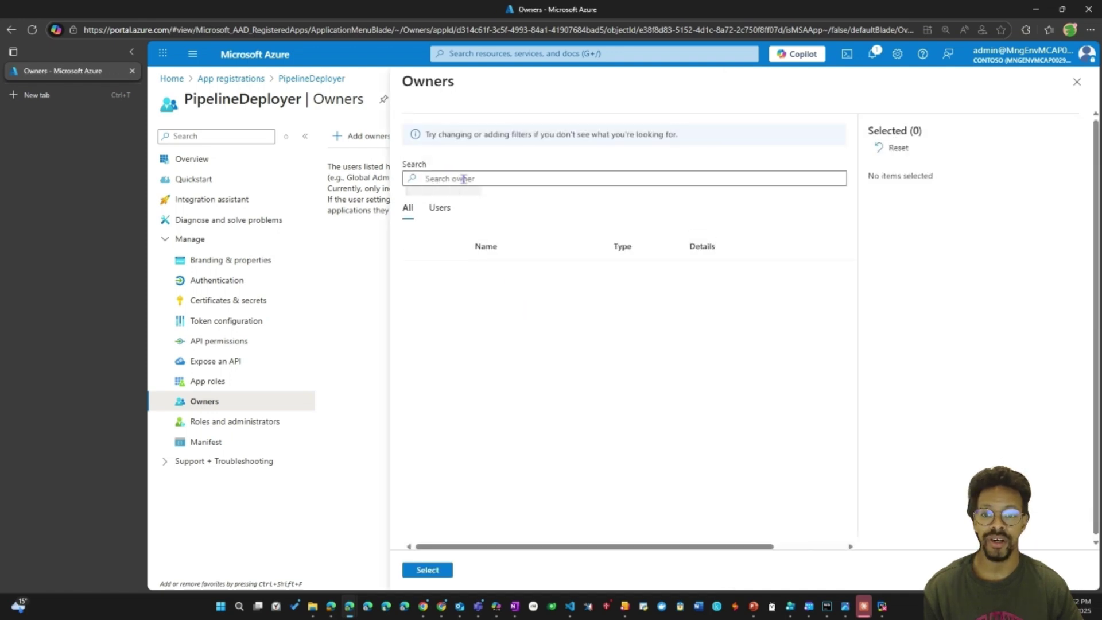
click(464, 178)
text(sy)
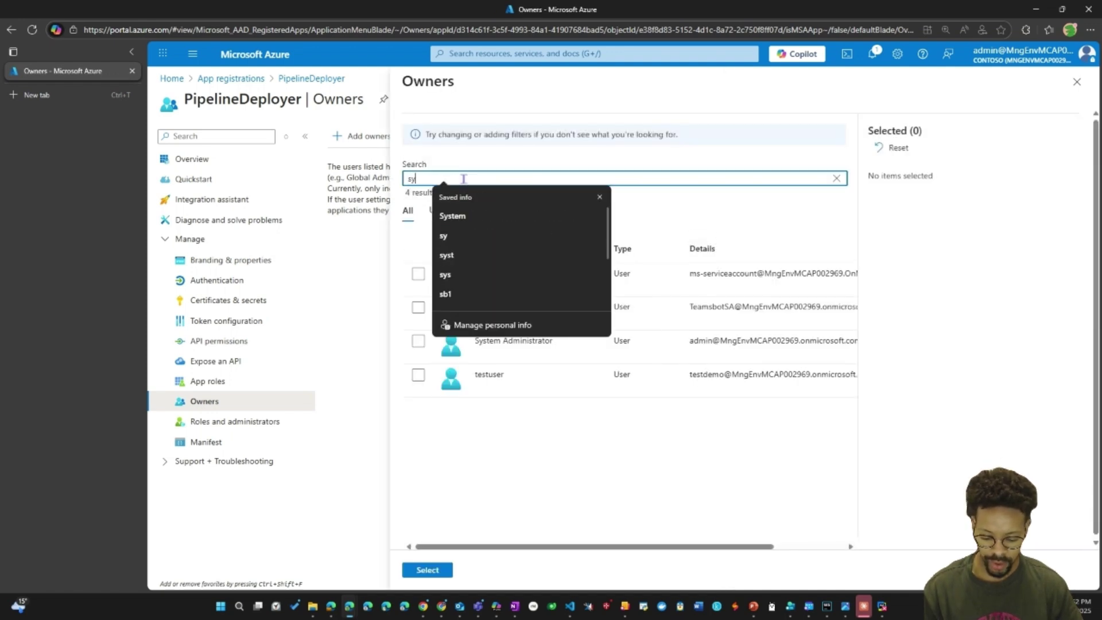
click(651, 347)
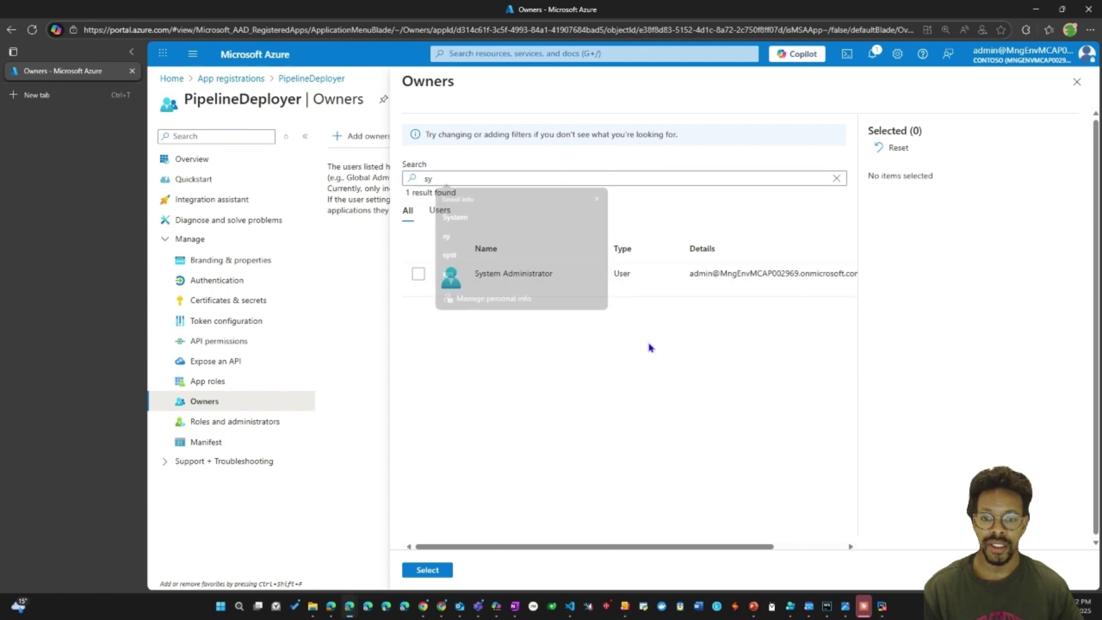
click(418, 273)
click(426, 570)
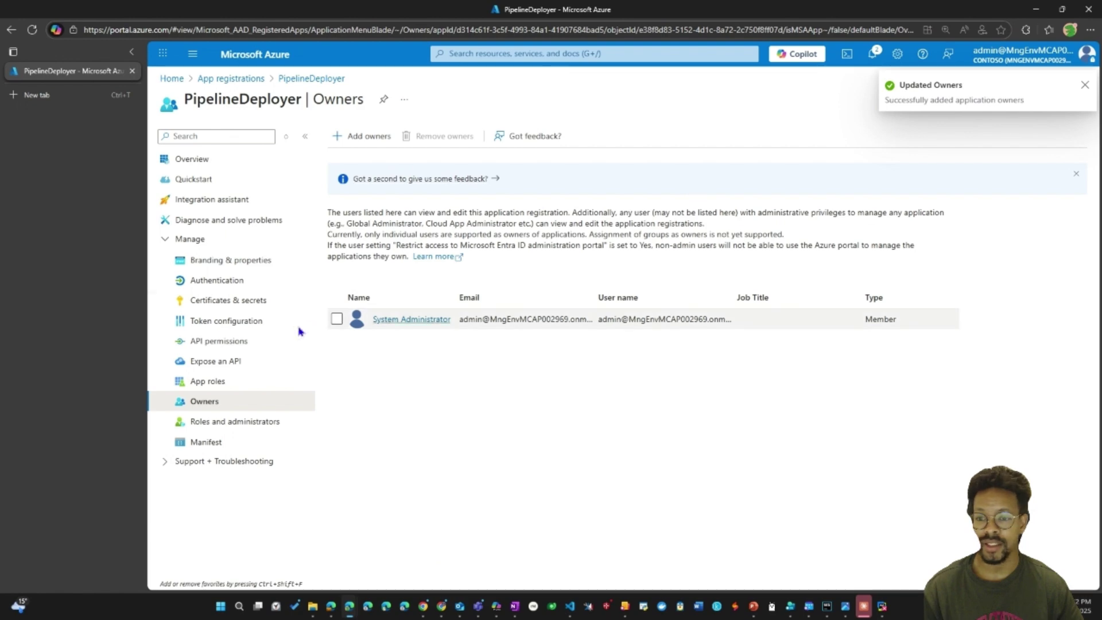
- Return to Deployment Pipeline Configuration and try again to save the Test Deployment stage with its delegated deployment settings
key(alt+Tab)
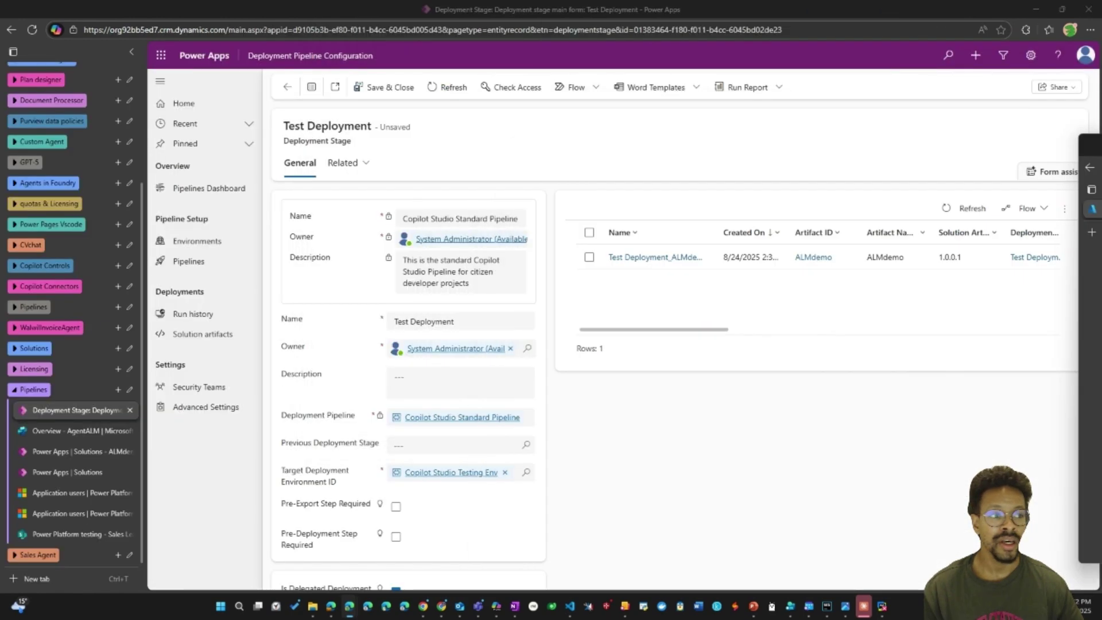
scroll(505, 336, down, 2)
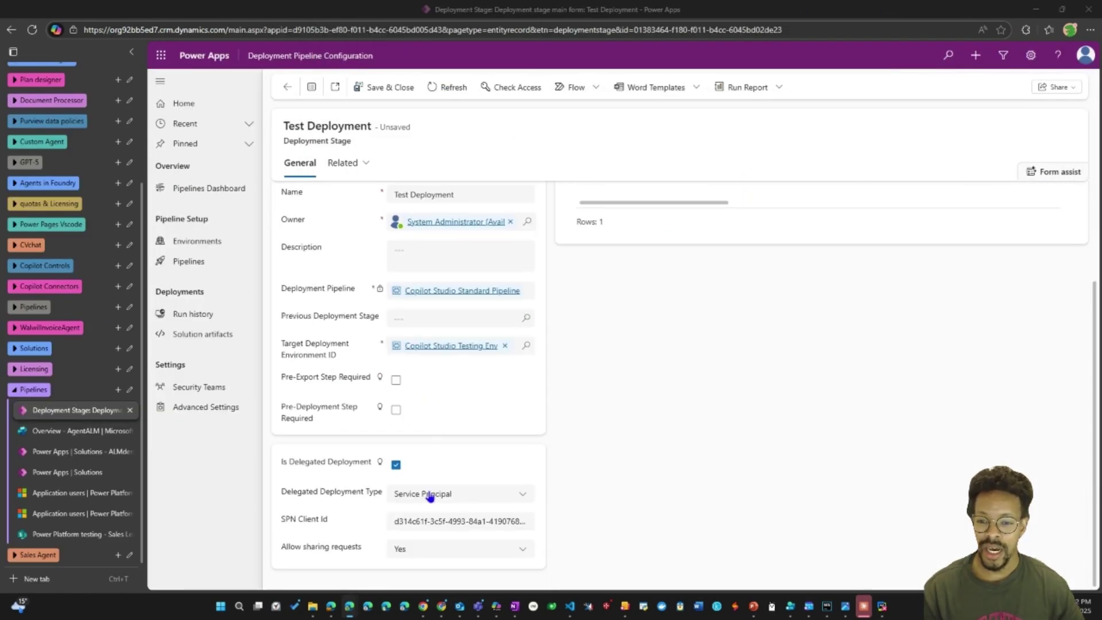
scroll(404, 519, up, 2)
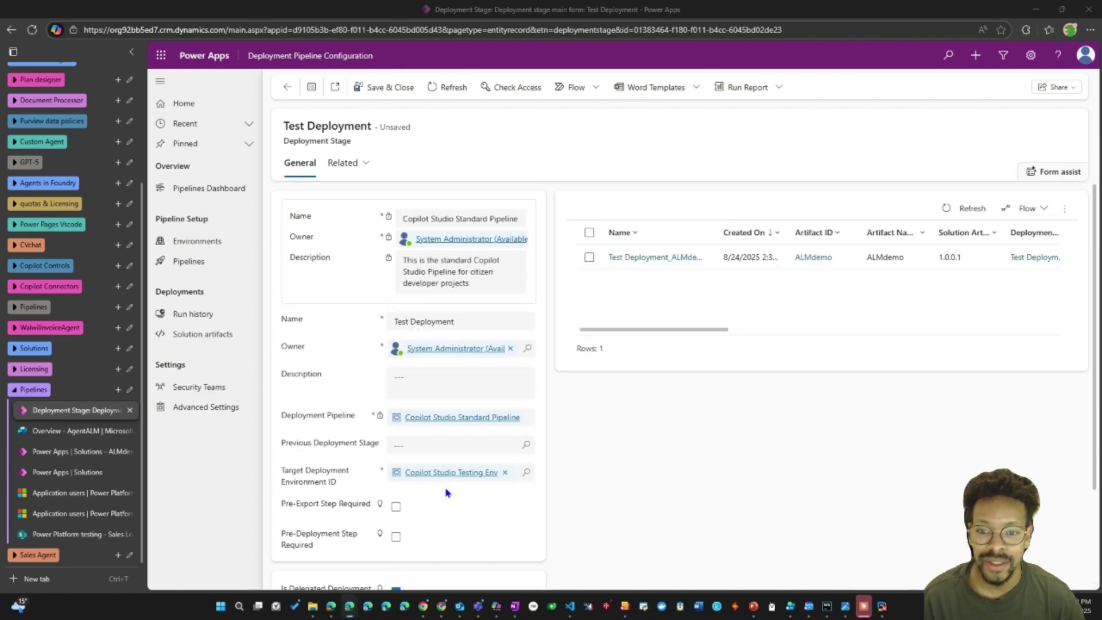
key(ctrl+s)
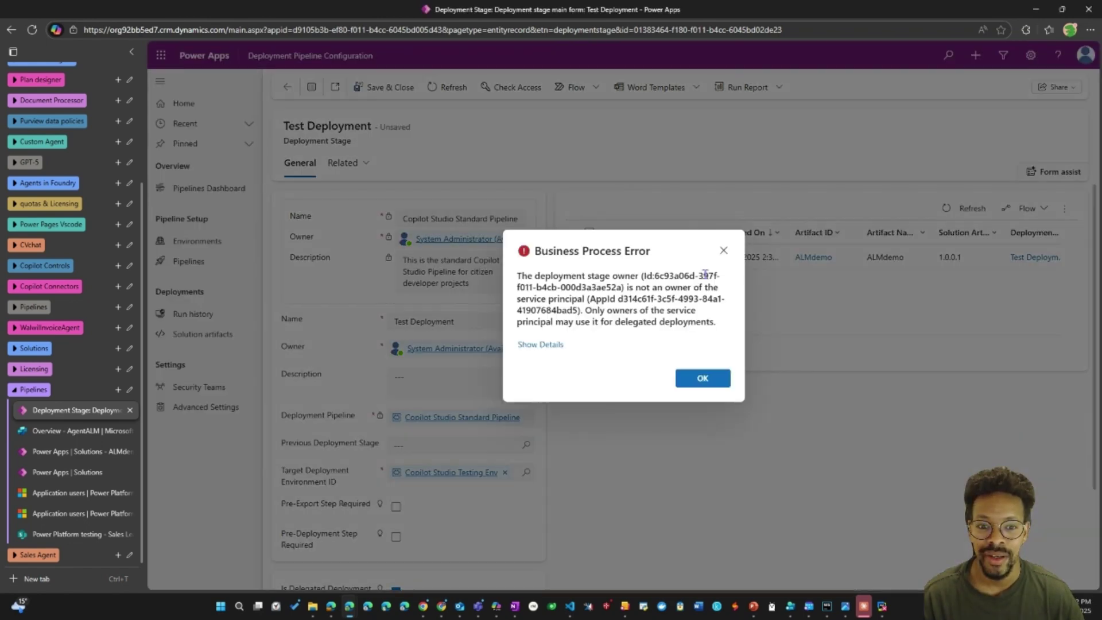
click(698, 385)
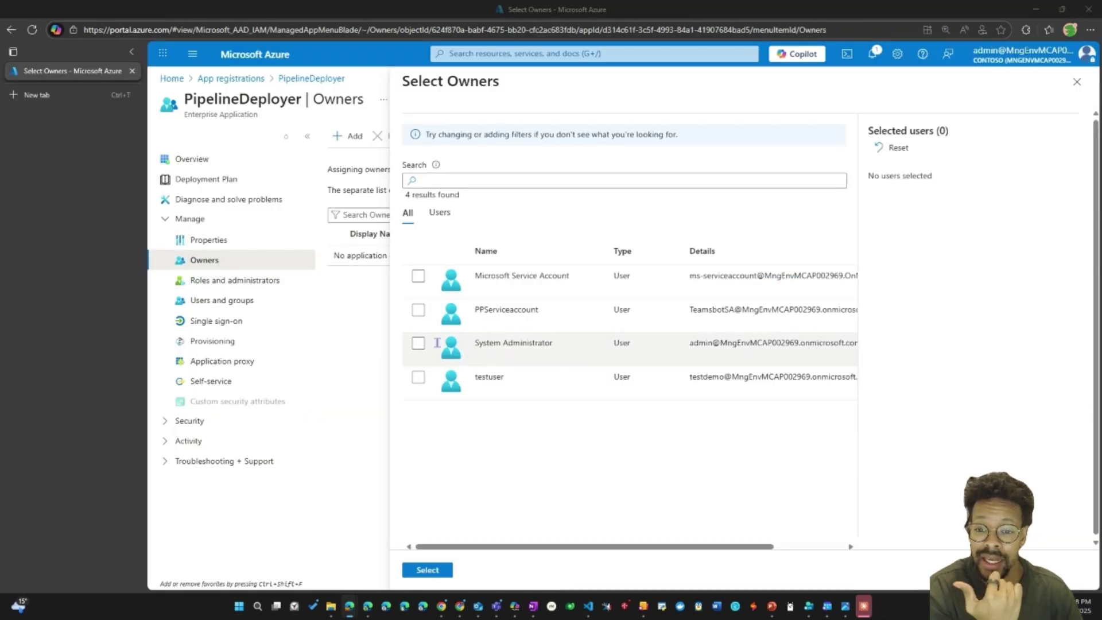
- Add System Administrator as an owner of the PipelineDeployer enterprise application in Azure
click(419, 343)
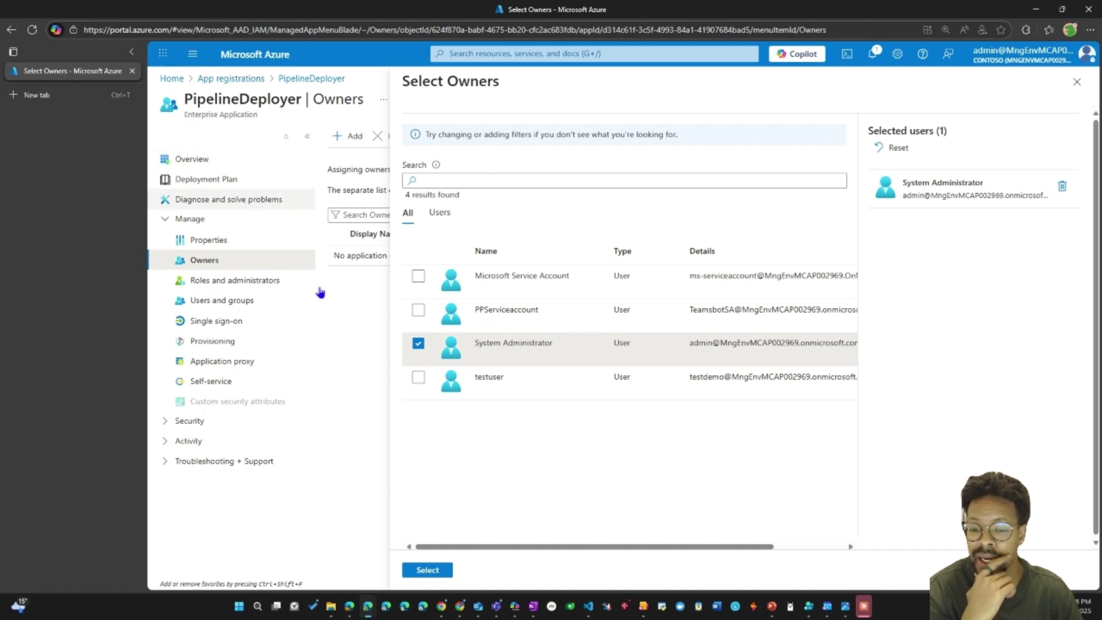
click(426, 570)
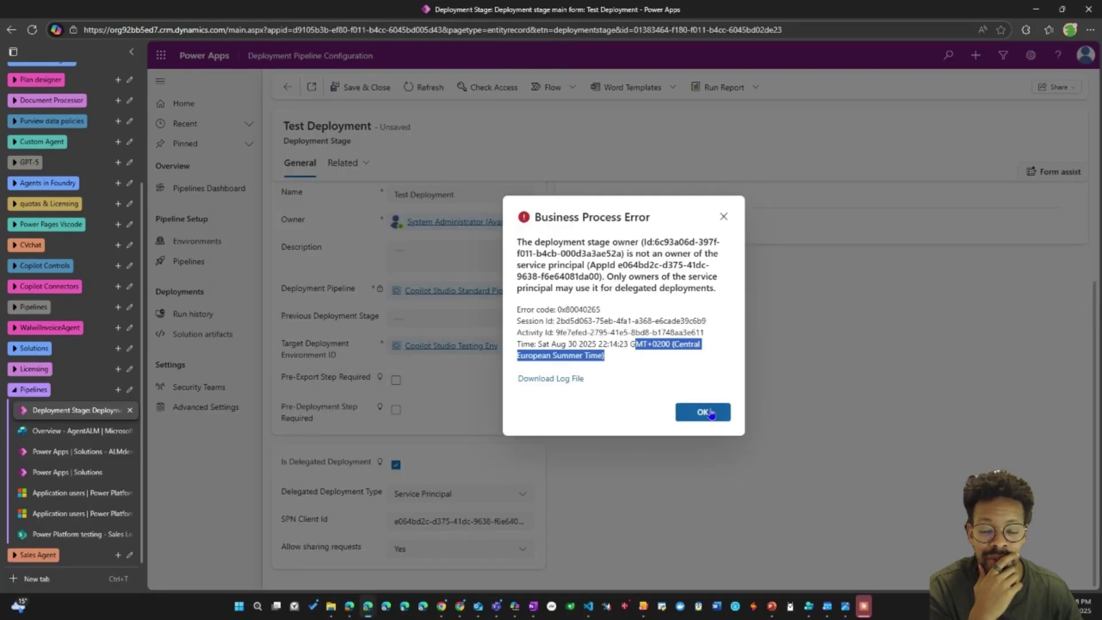
- Retry saving the Test Deployment stage with the alternative SPN Client Id, dismissing each error
click(710, 413)
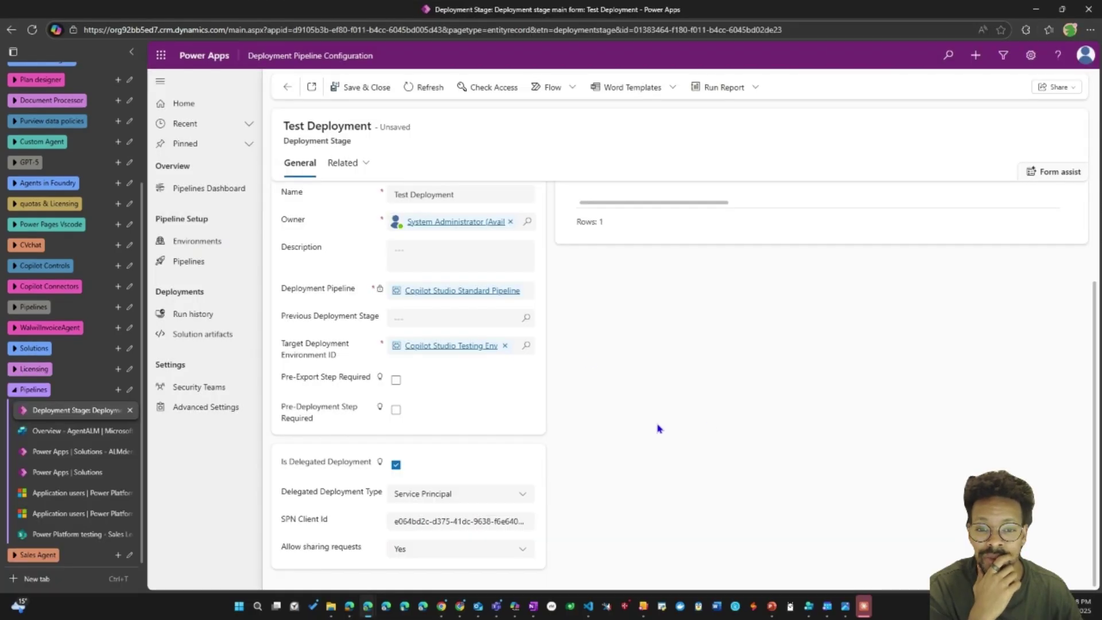
click(420, 92)
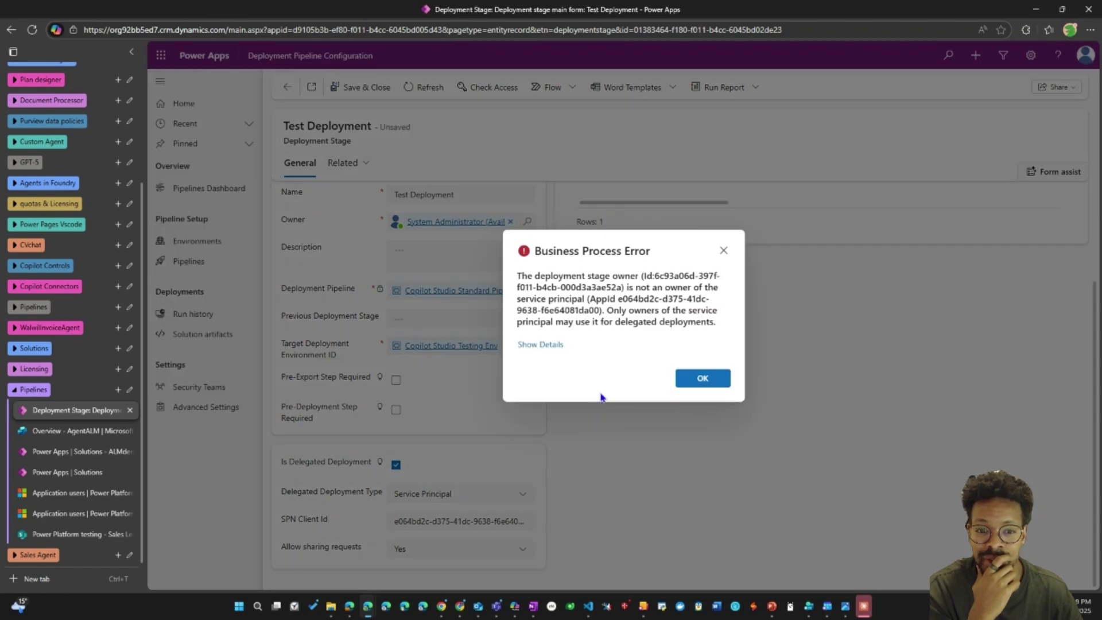
click(703, 380)
click(428, 97)
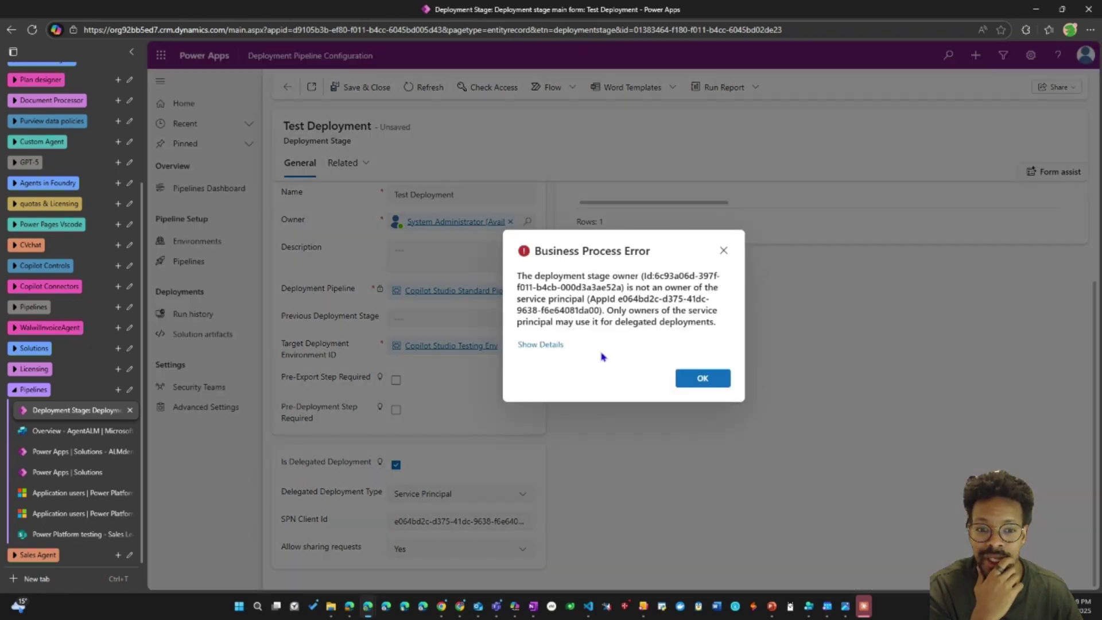
click(705, 380)
click(415, 95)
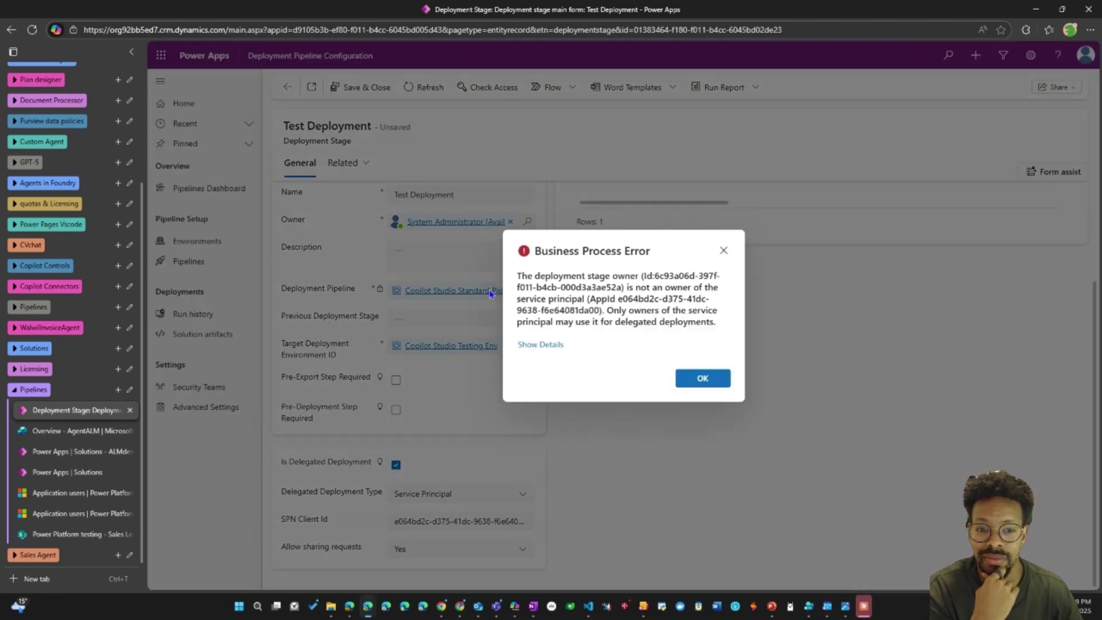
click(723, 250)
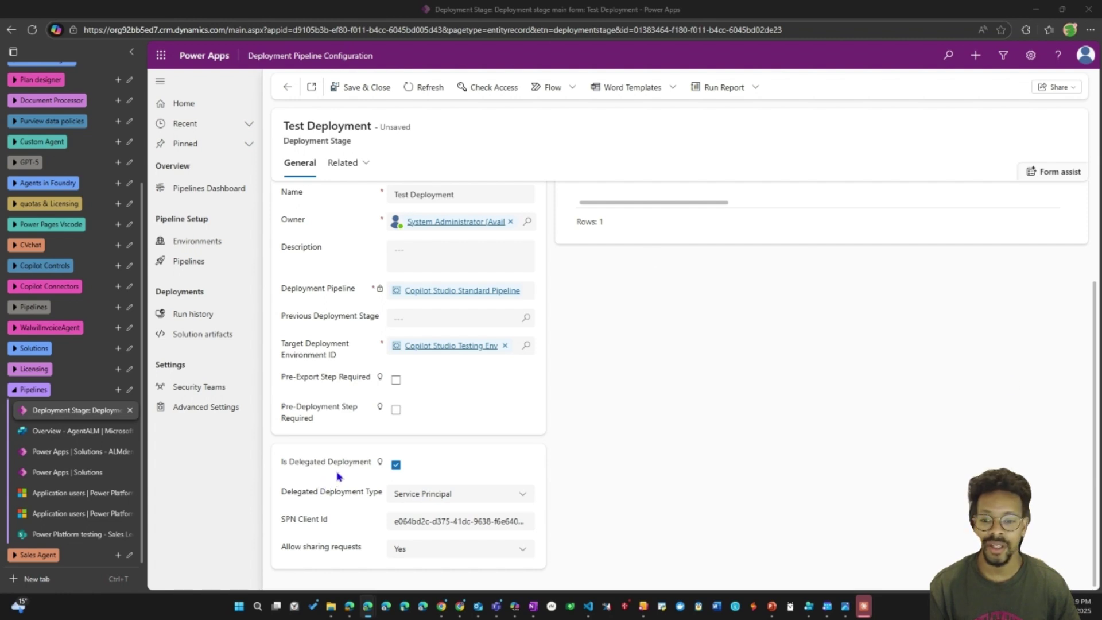
- Replace the Test Deployment stage's SPN Client Id with the PipelineDeployer client ID and save the stage
triple_click(436, 523)
key(ctrl+v)
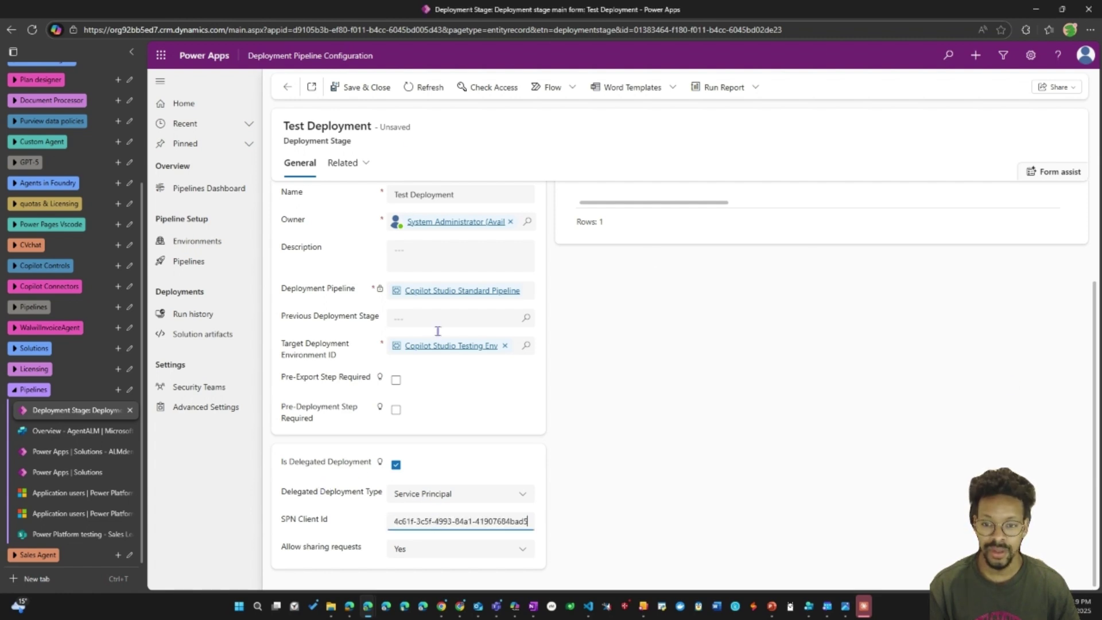
key(ctrl+s)
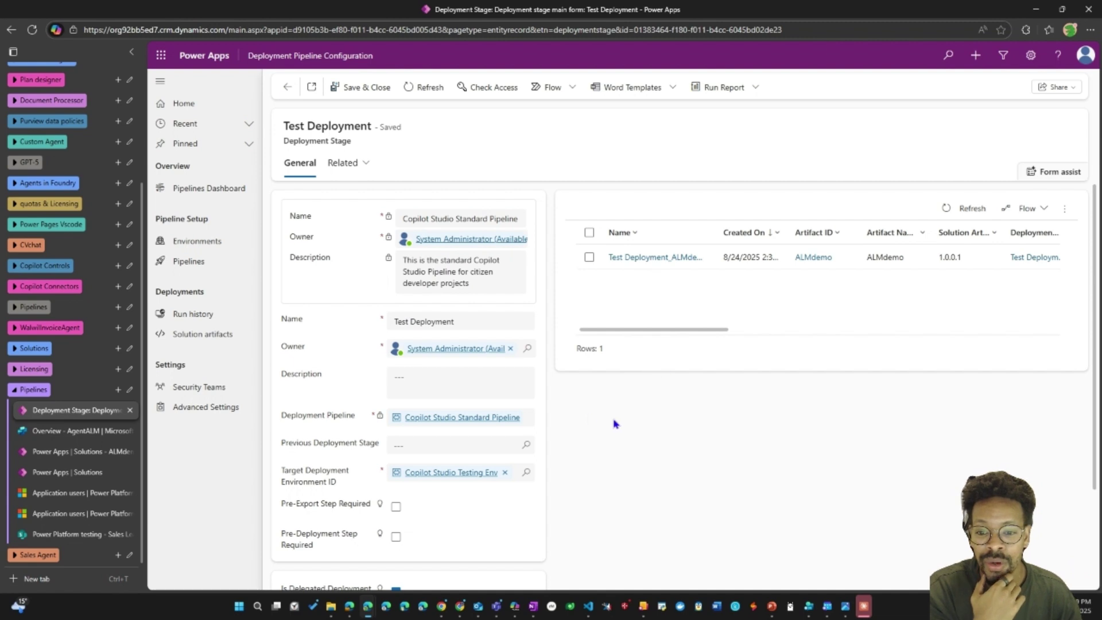
scroll(507, 376, down, 3)
scroll(509, 377, up, 3)
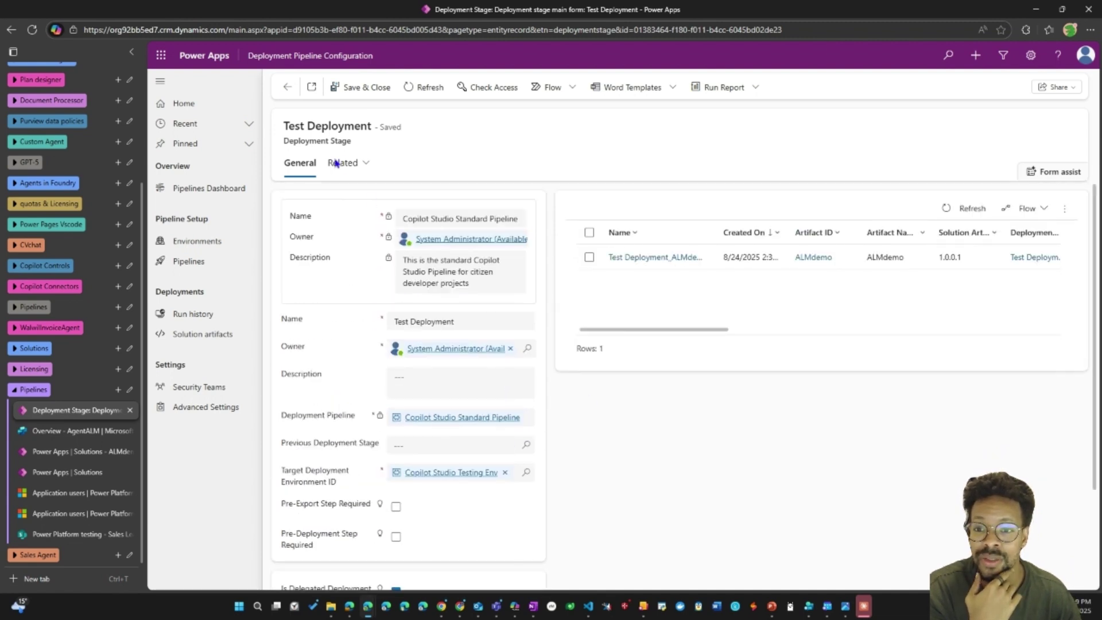
- Open the Prod deployment stage of the Copilot Studio Standard Pipeline
click(187, 261)
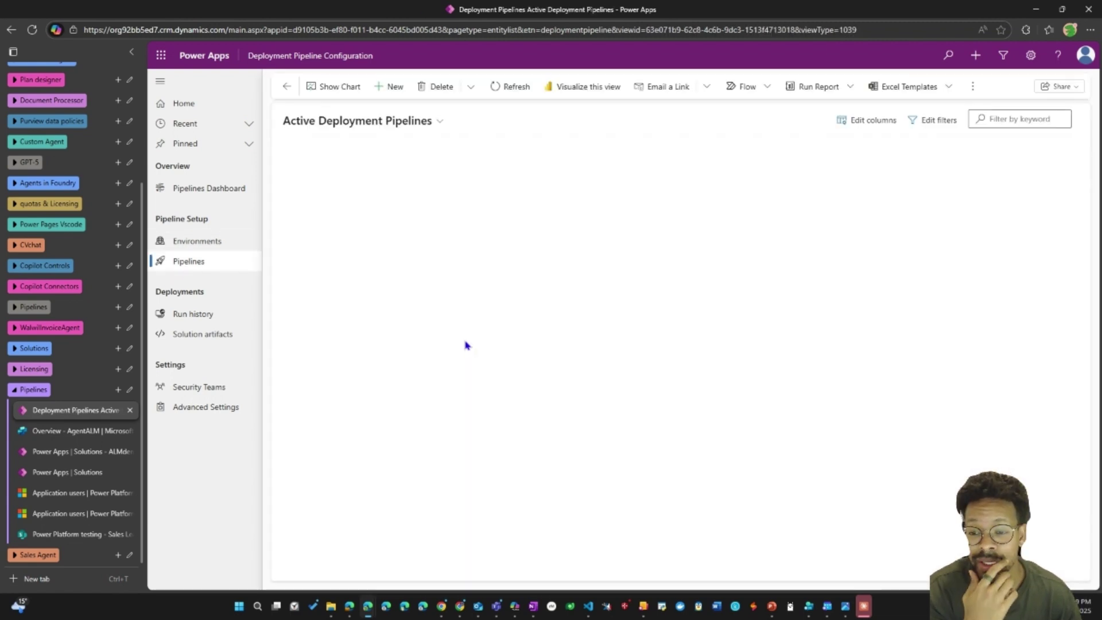
click(381, 172)
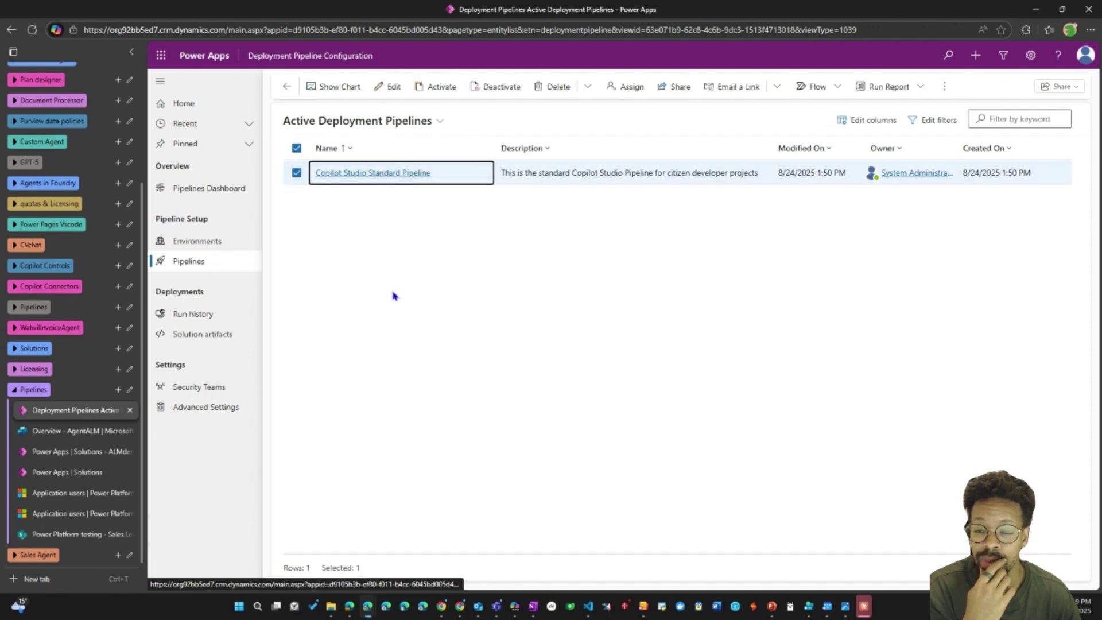
click(364, 173)
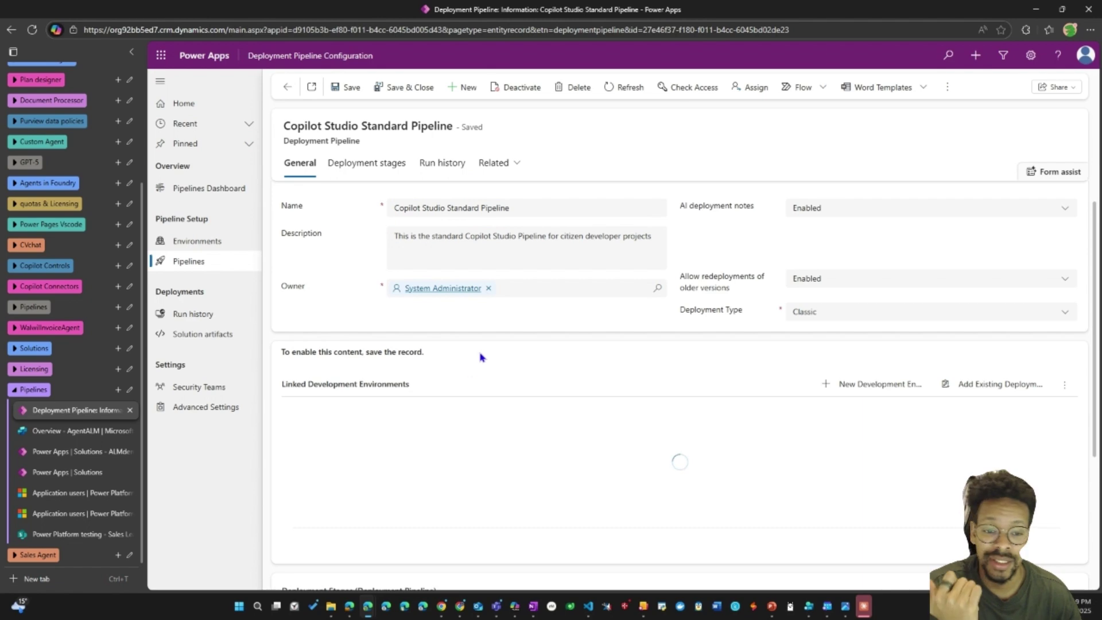
scroll(831, 381, down, 3)
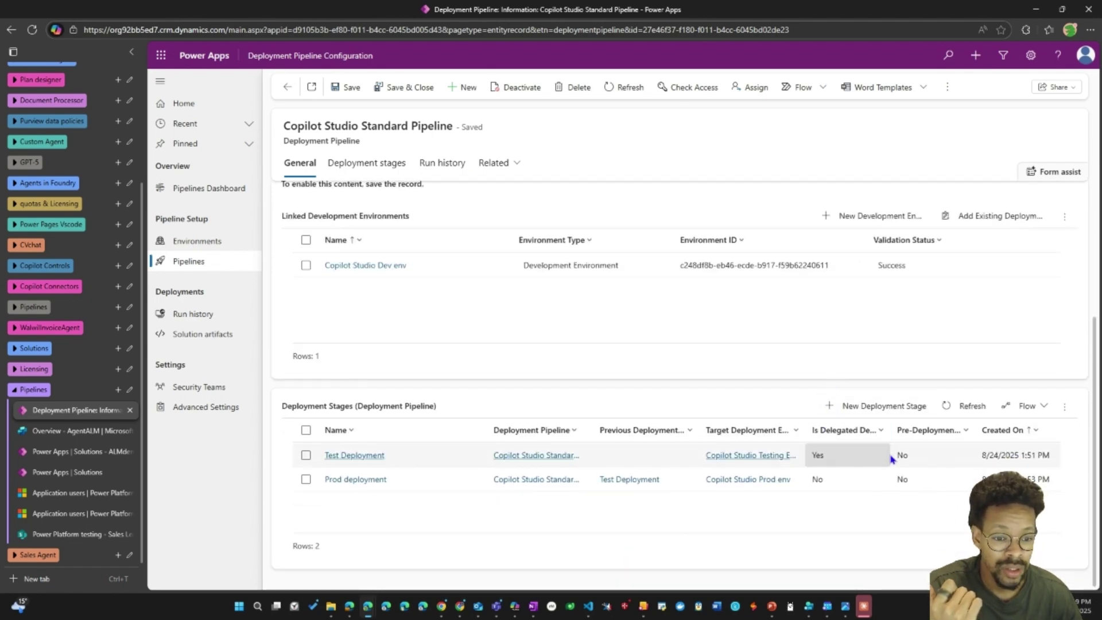
click(362, 481)
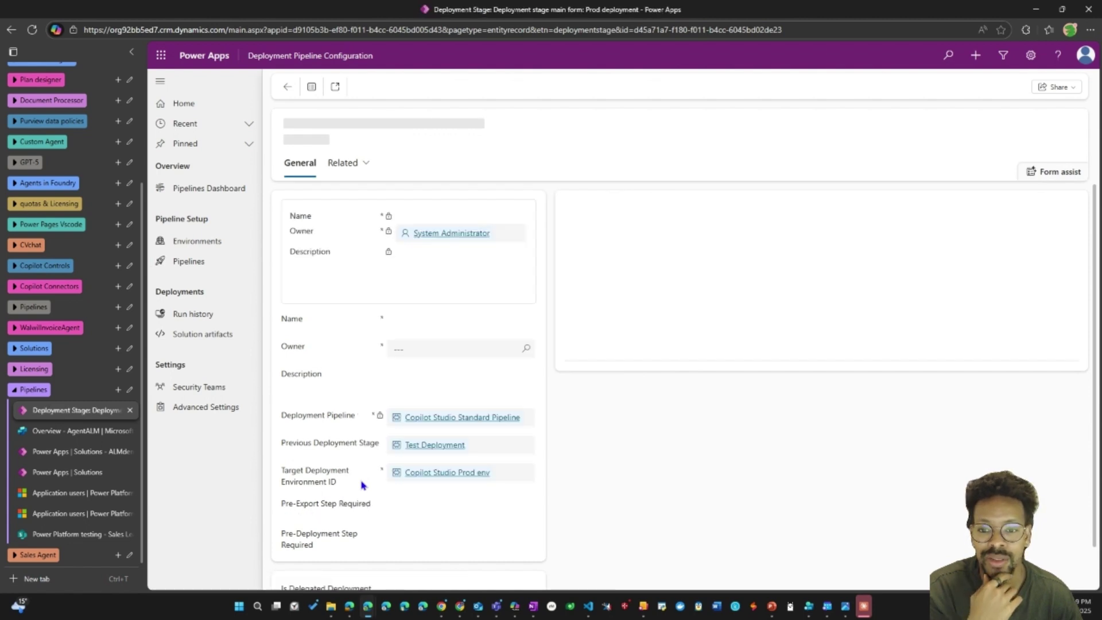
scroll(439, 383, down, 1)
scroll(436, 383, down, 1)
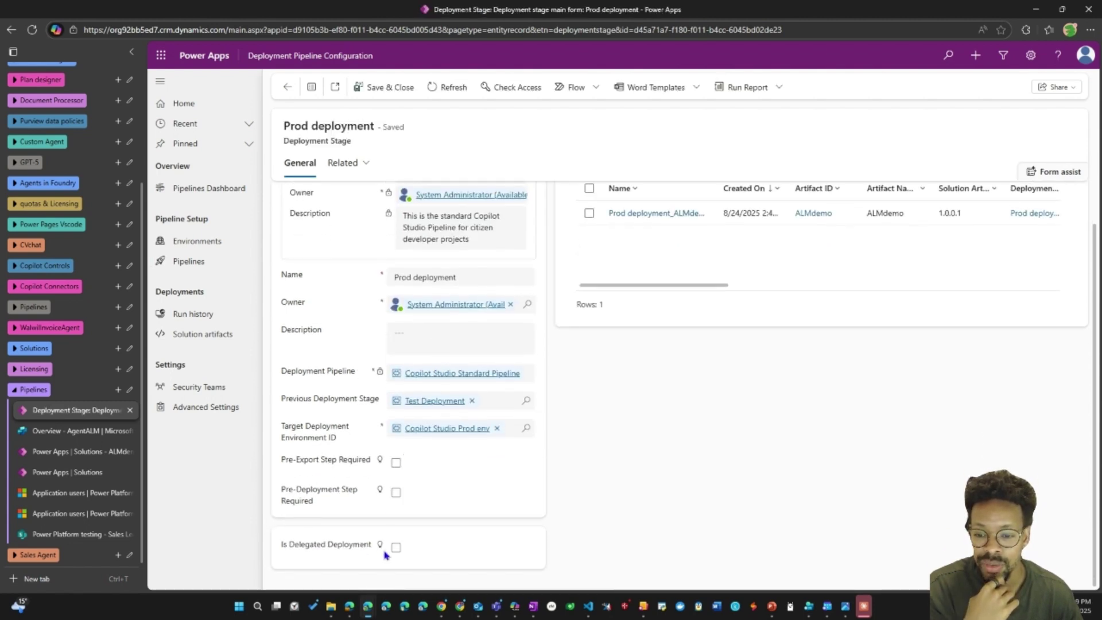
- Enable delegated deployment for the Prod deployment stage with Service Principal as the delegated deployment type
click(396, 548)
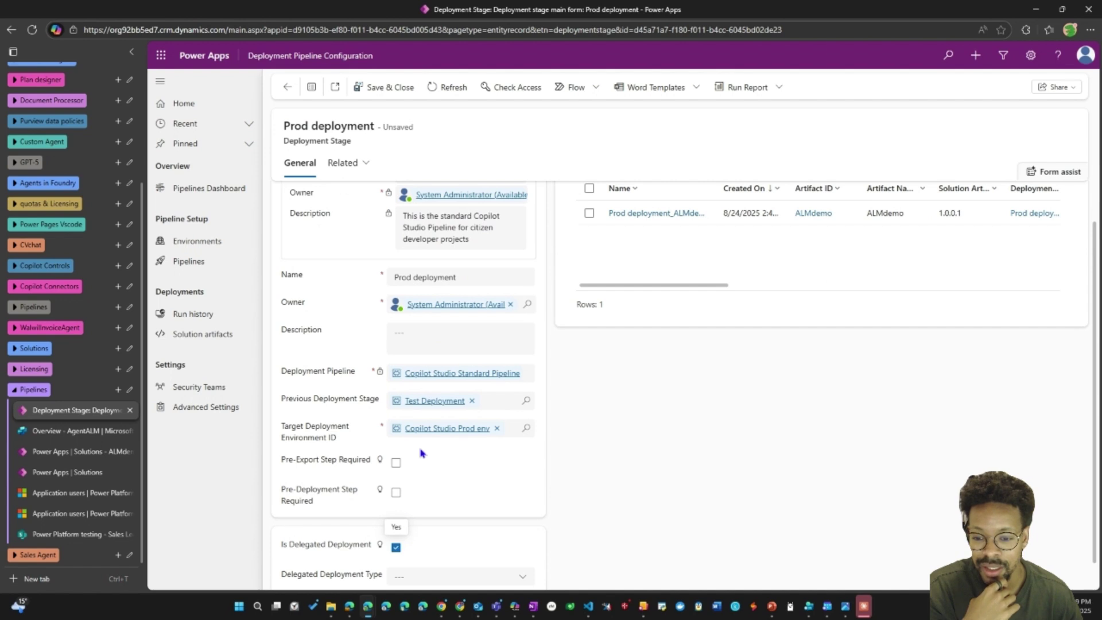
scroll(413, 528, down, 1)
click(463, 548)
click(446, 531)
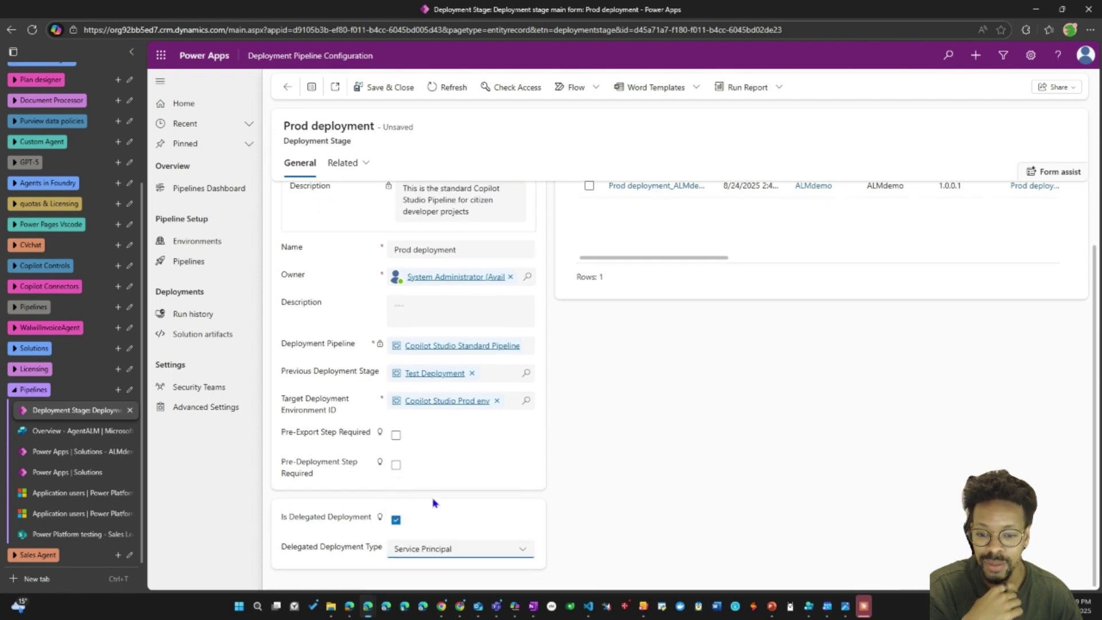
- Enter the PipelineDeployer client ID as the Prod deployment stage's SPN Client Id and save the stage
scroll(427, 499, down, 1)
click(419, 521)
key(Down)
key(Return)
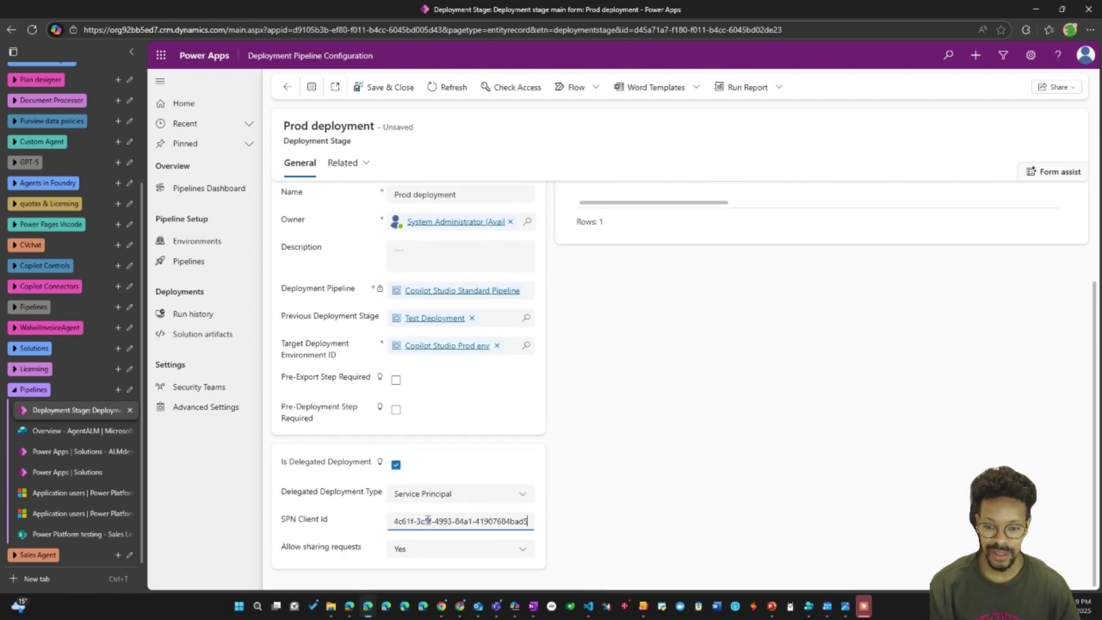
click(384, 87)
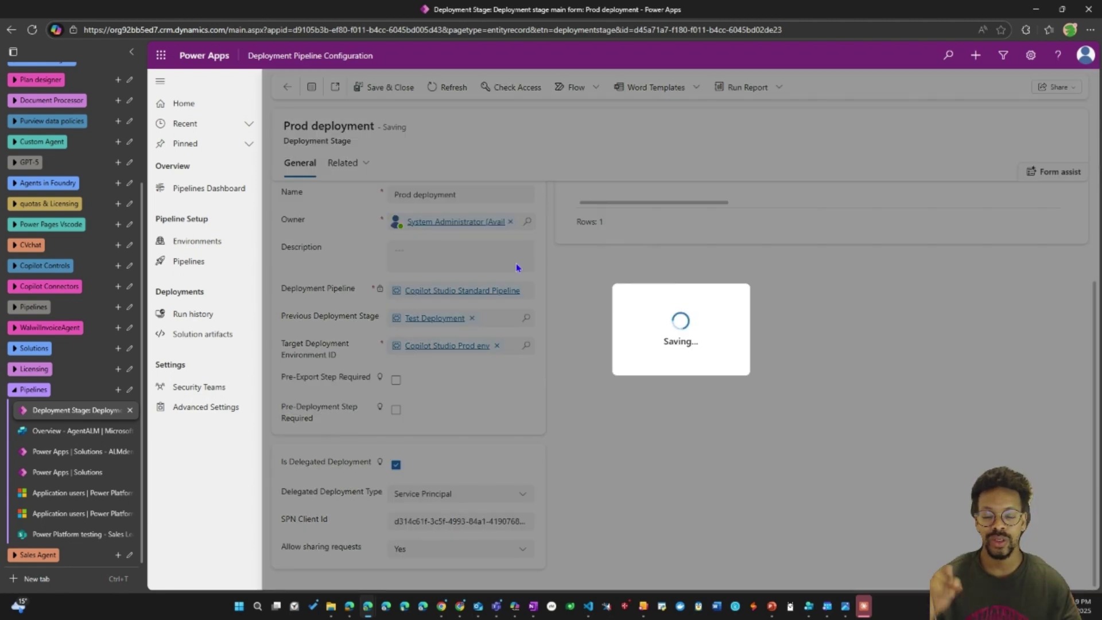